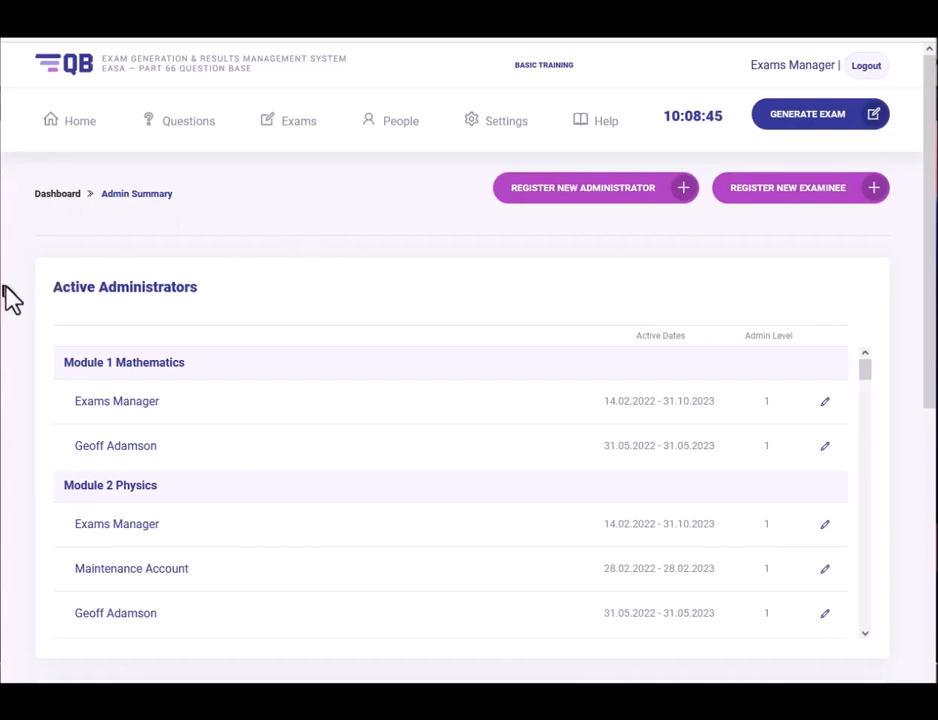
Start a new exam for module 2 Physics, opening its parameters form with 31 of 32 questions.
scroll(21, 318, down, 3)
scroll(33, 437, down, 2)
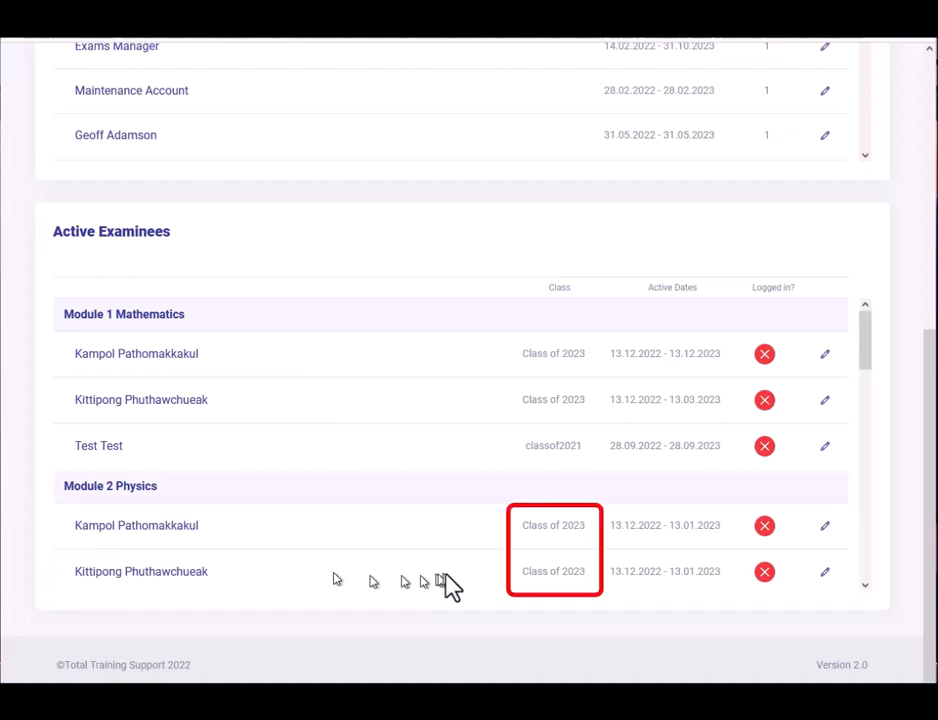
scroll(444, 247, up, 5)
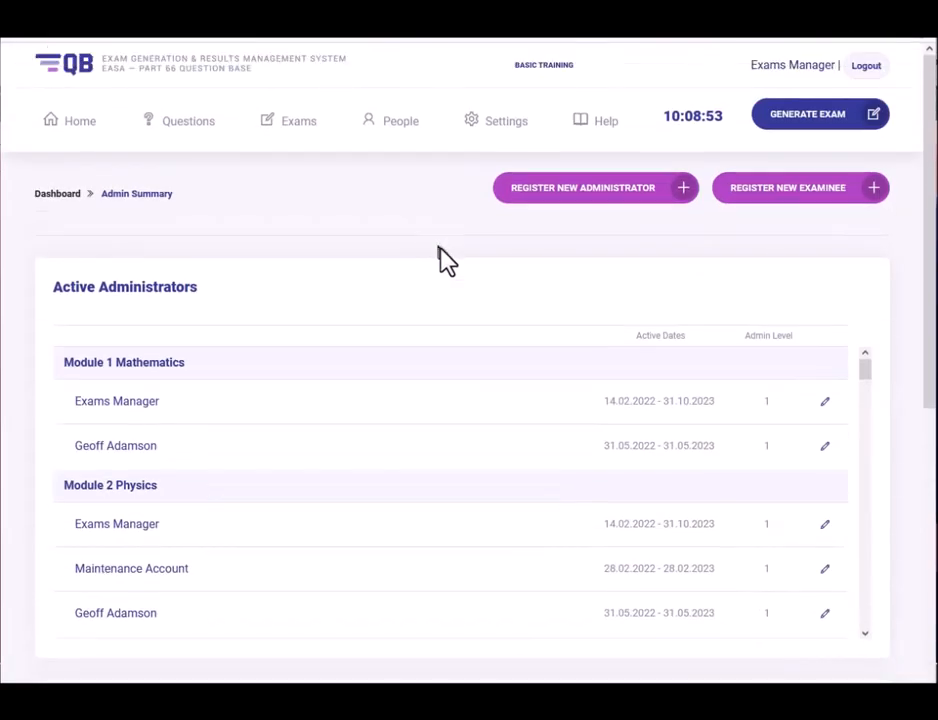
click(808, 127)
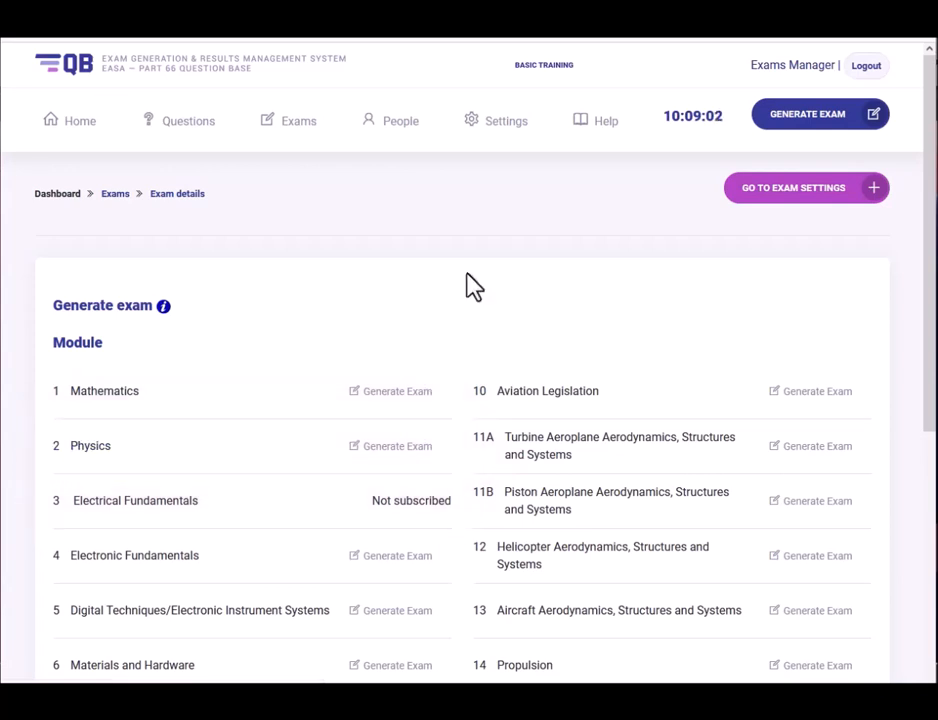
scroll(474, 287, down, 3)
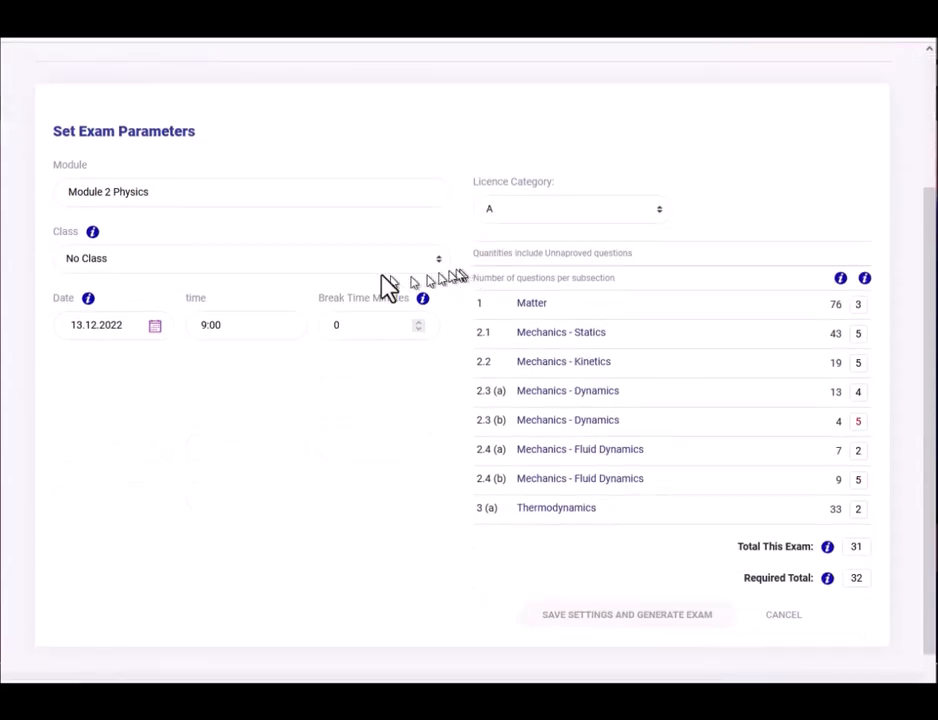
Assign the Physics exam to Class of 2023 and set its start time to 10:11.
click(131, 264)
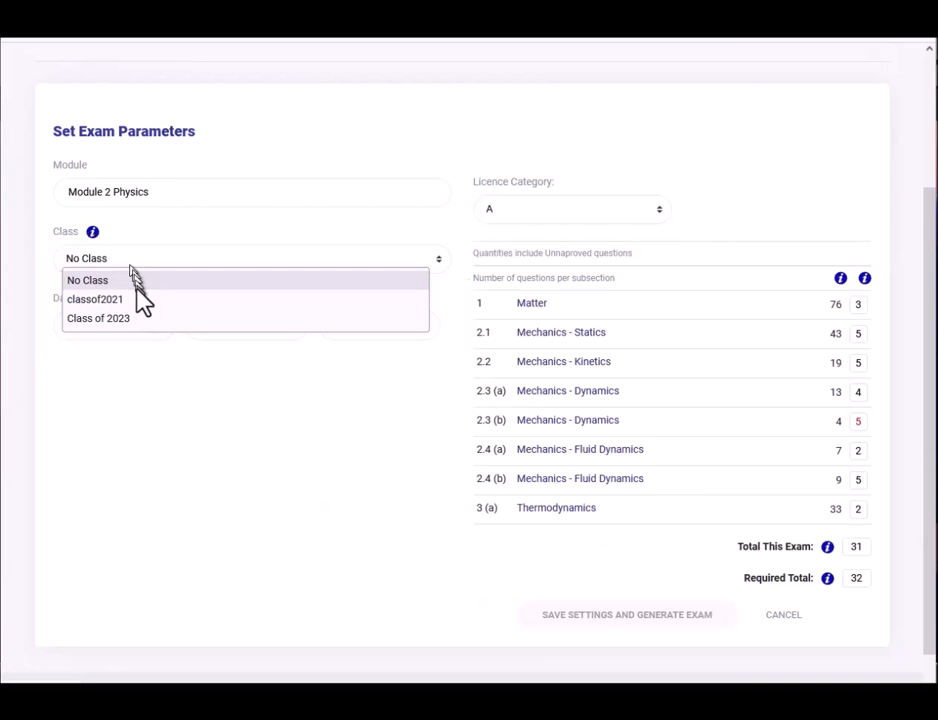
click(134, 318)
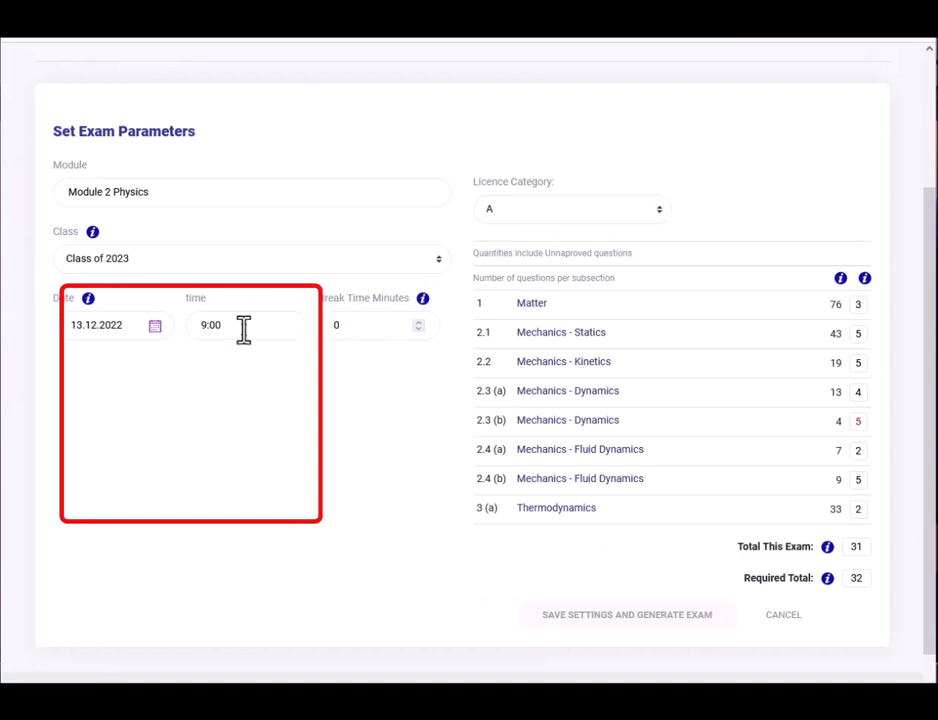
click(246, 330)
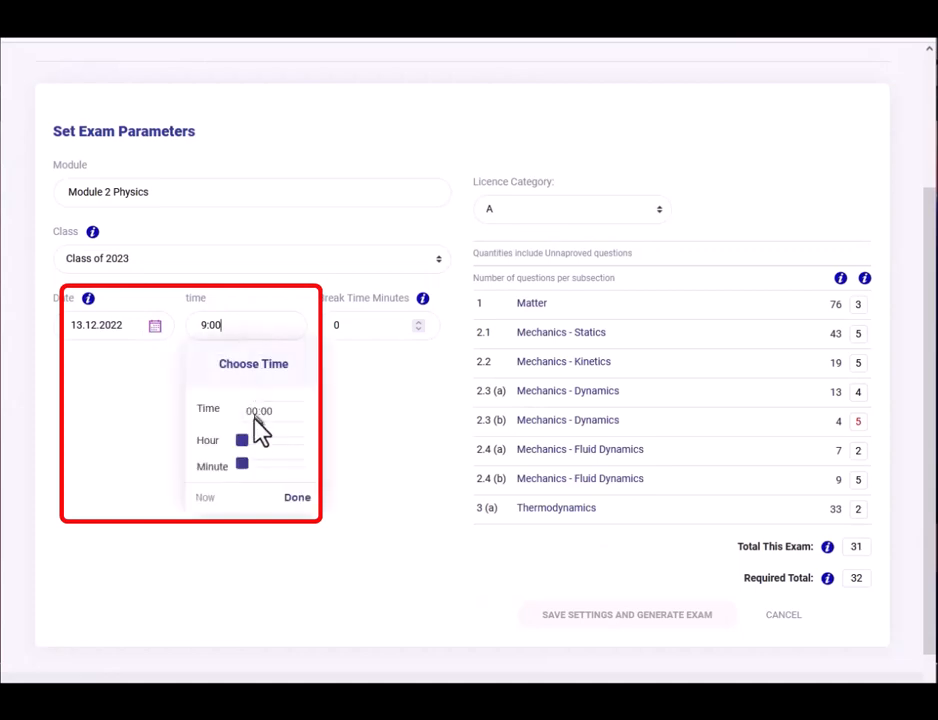
scroll(477, 142, up, 3)
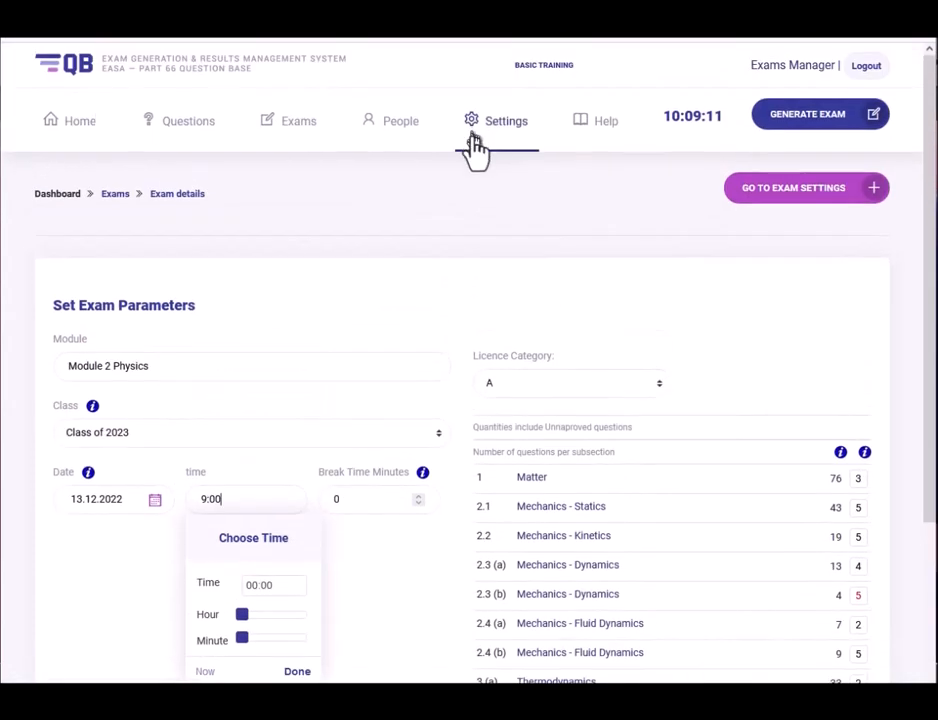
scroll(303, 378, down, 3)
mouse_move(243, 441)
mouse_down()
mouse_move(265, 452)
mouse_move(269, 440)
mouse_move(251, 463)
mouse_up()
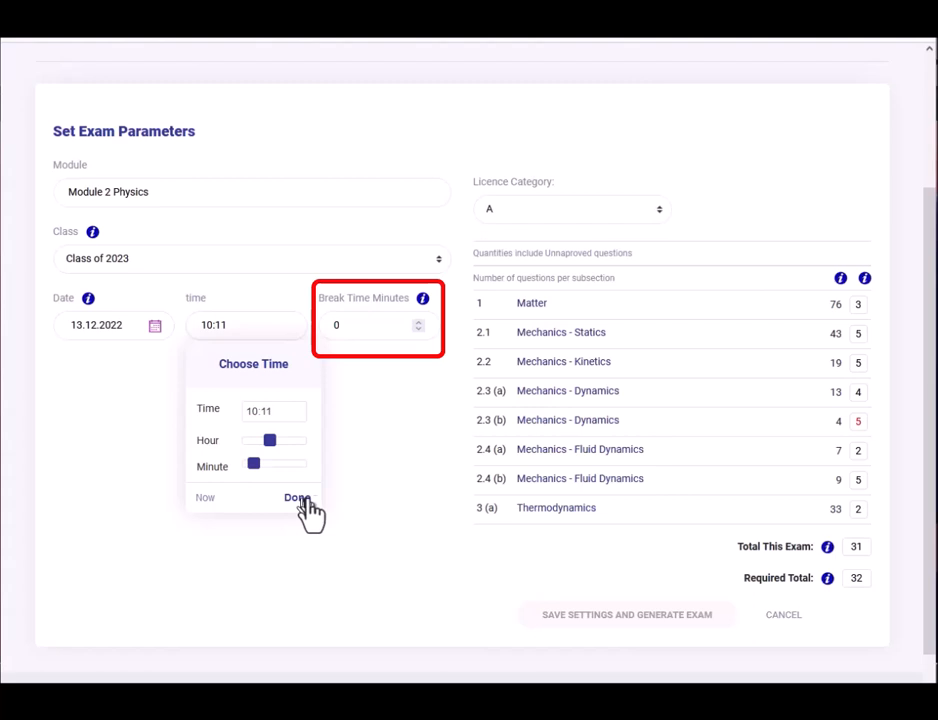
Confirm the 10:11 start time, preview licence category B1's question counts, then revert to A.
click(303, 500)
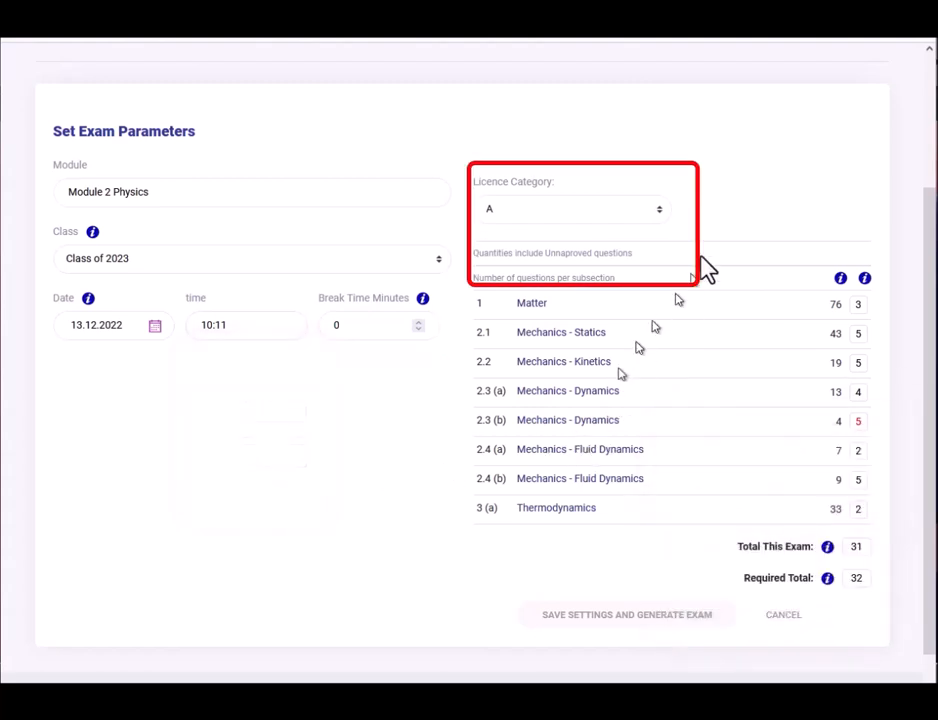
click(555, 215)
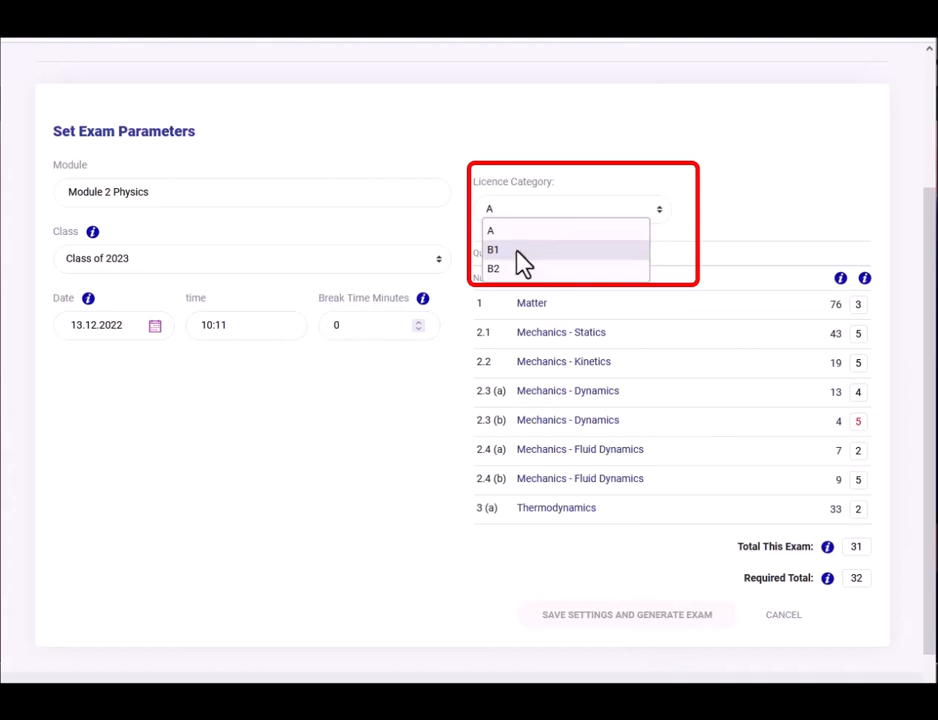
click(519, 254)
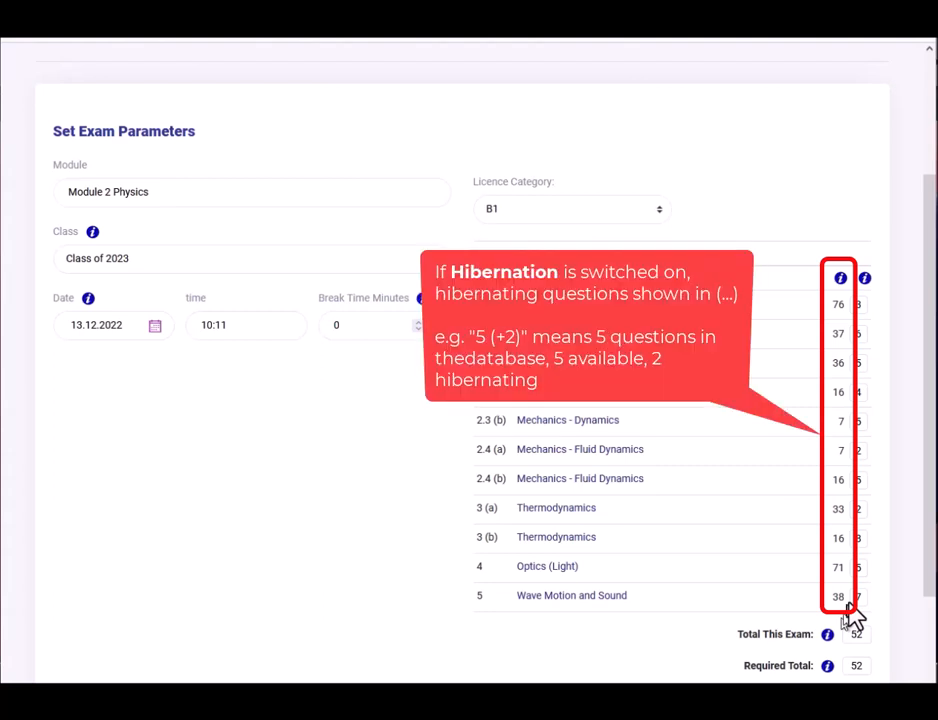
scroll(927, 412, down, 2)
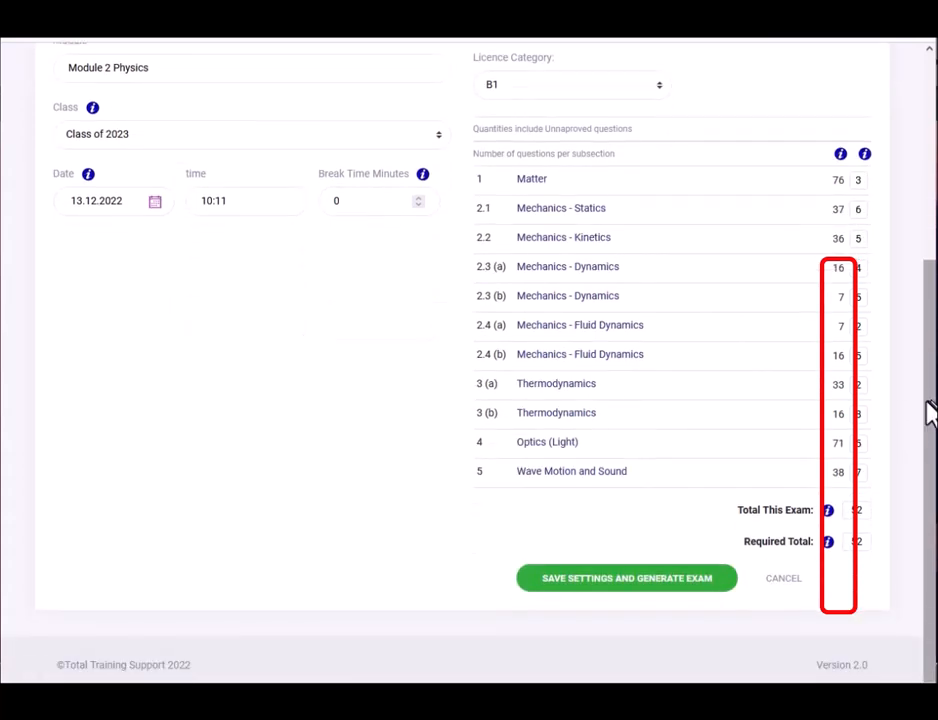
click(548, 82)
click(517, 105)
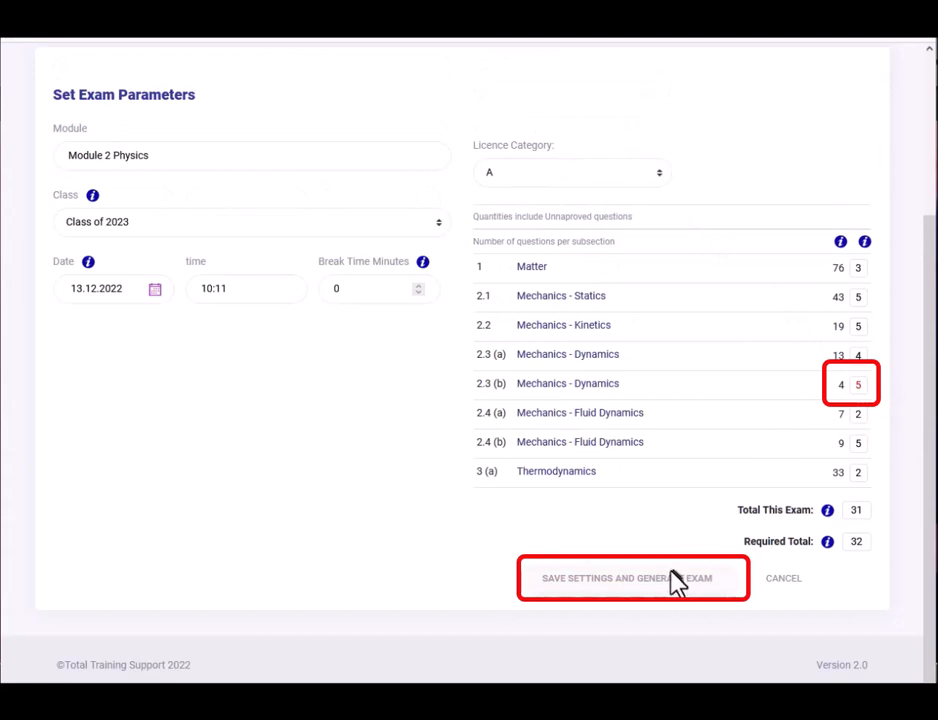
Switch the licence category to B1 and zero the question counts for subsections 5, 4 and 3(b).
click(513, 180)
click(505, 211)
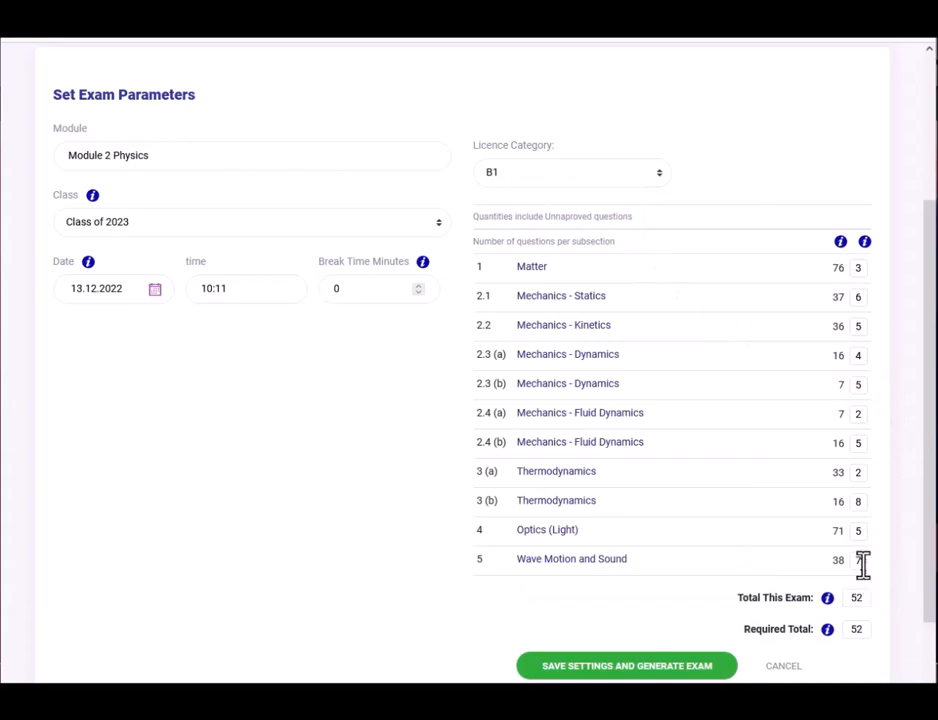
drag(856, 561, 867, 561)
text(0)
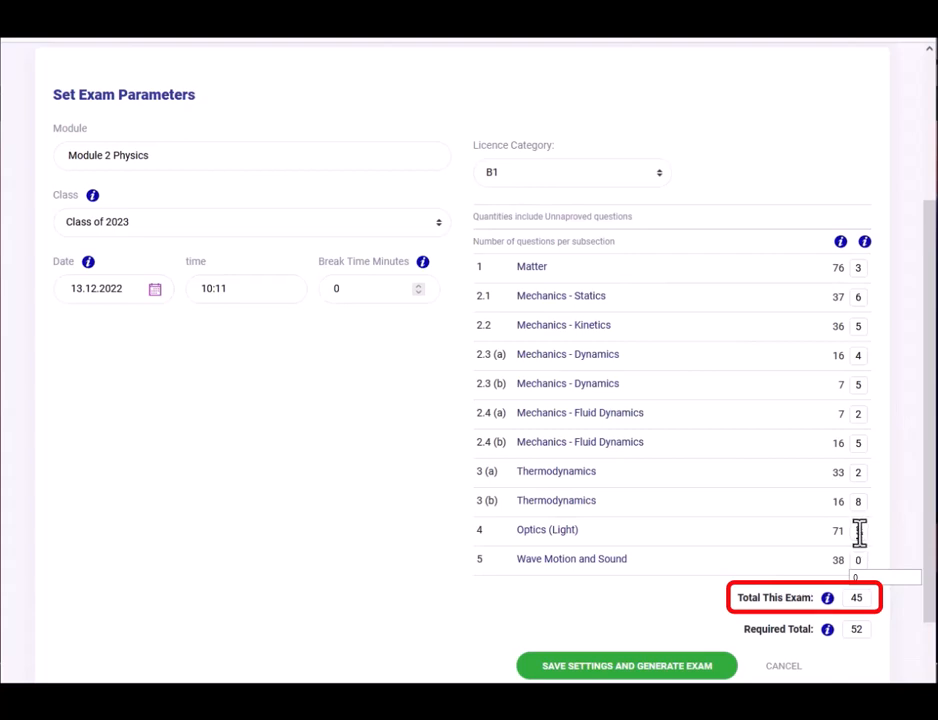
double_click(860, 532)
text(0)
double_click(857, 502)
text(0)
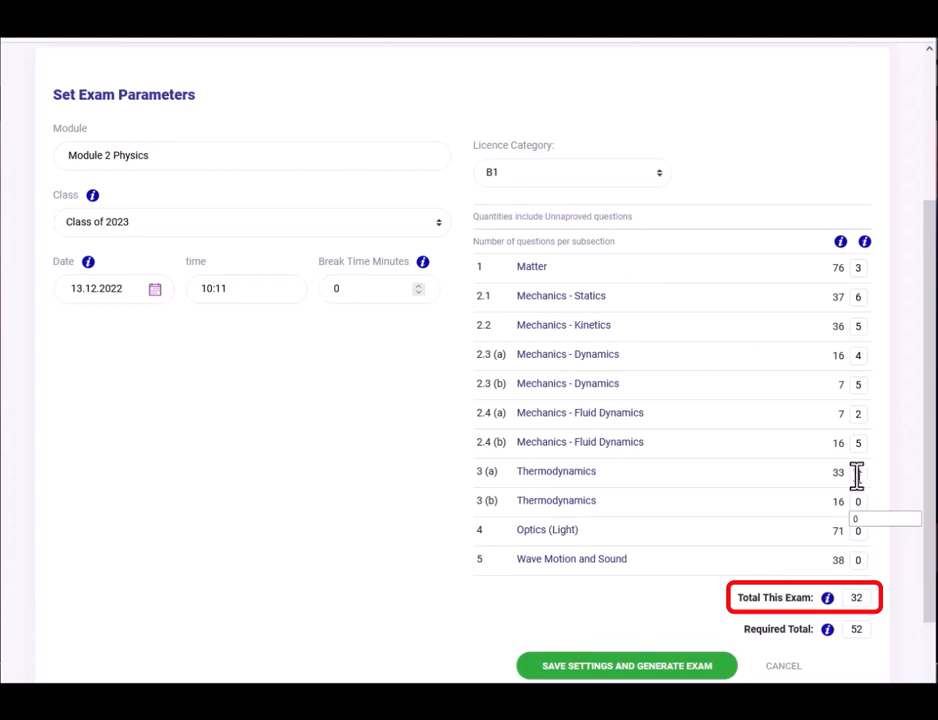
Set the 3(a), 2.4(b), 2.4(a) and 2.3(b) question counts to 0, leaving 18 questions.
double_click(857, 473)
text(0)
double_click(857, 443)
text(0)
double_click(858, 413)
text(0)
double_click(857, 384)
text(0)
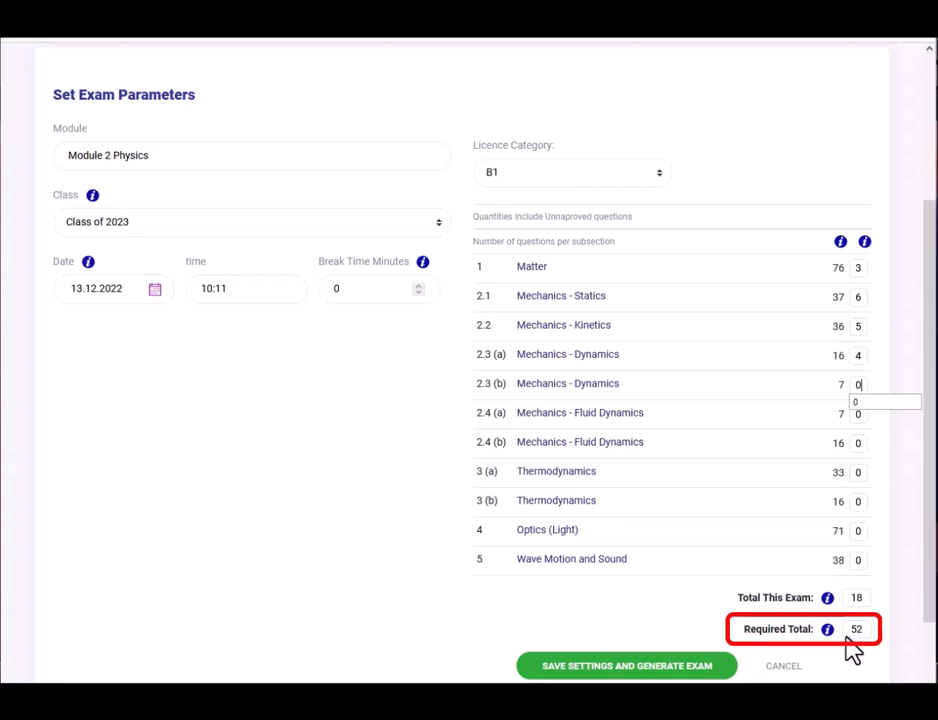
Save the settings and generate the 18/52-question B1 exam with 0:22:30 allowed.
click(647, 668)
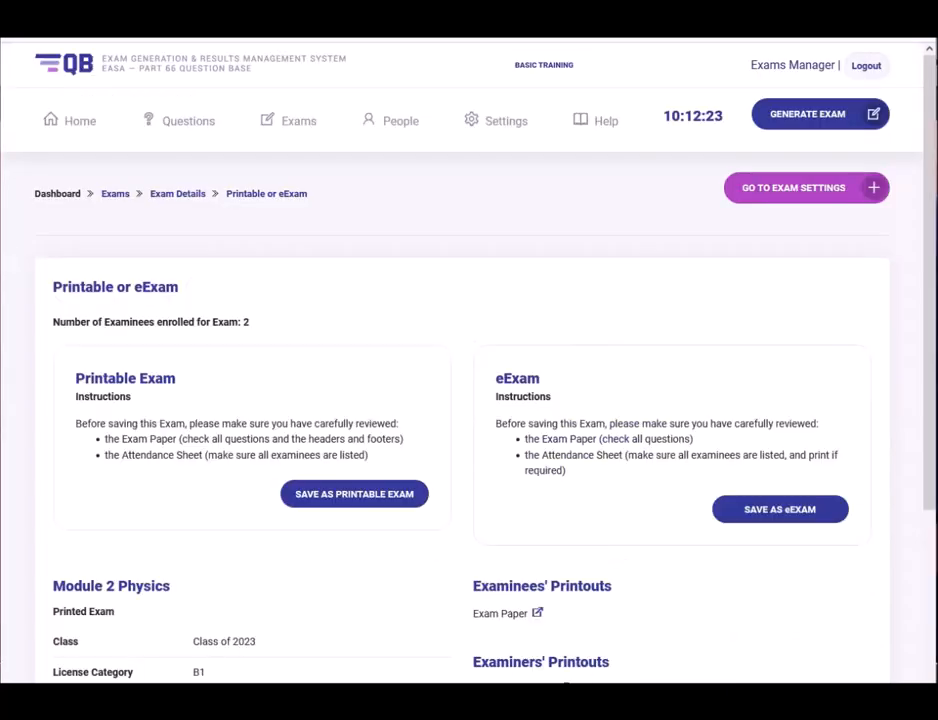
scroll(188, 505, down, 2)
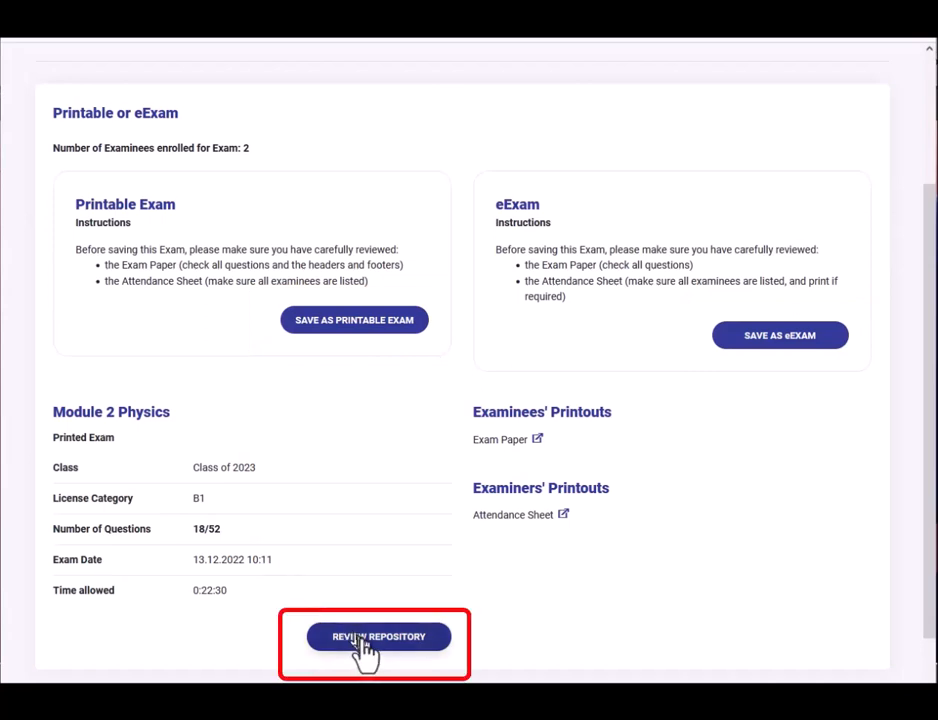
Open the review repository and scroll through all 18 generated questions and their answers.
click(370, 636)
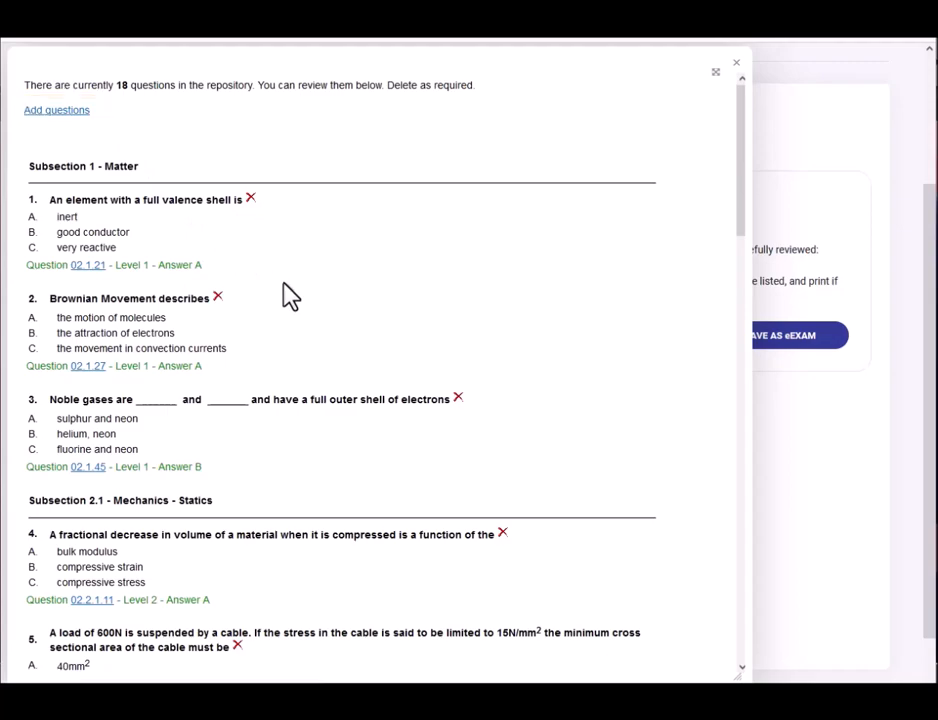
scroll(290, 295, down, 9)
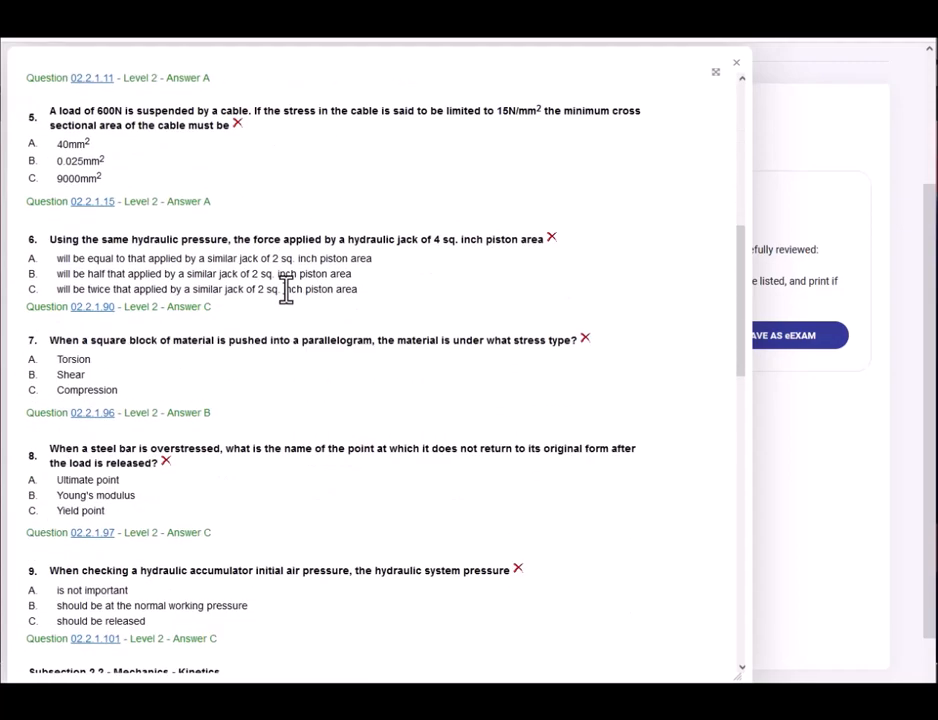
scroll(290, 300, down, 10)
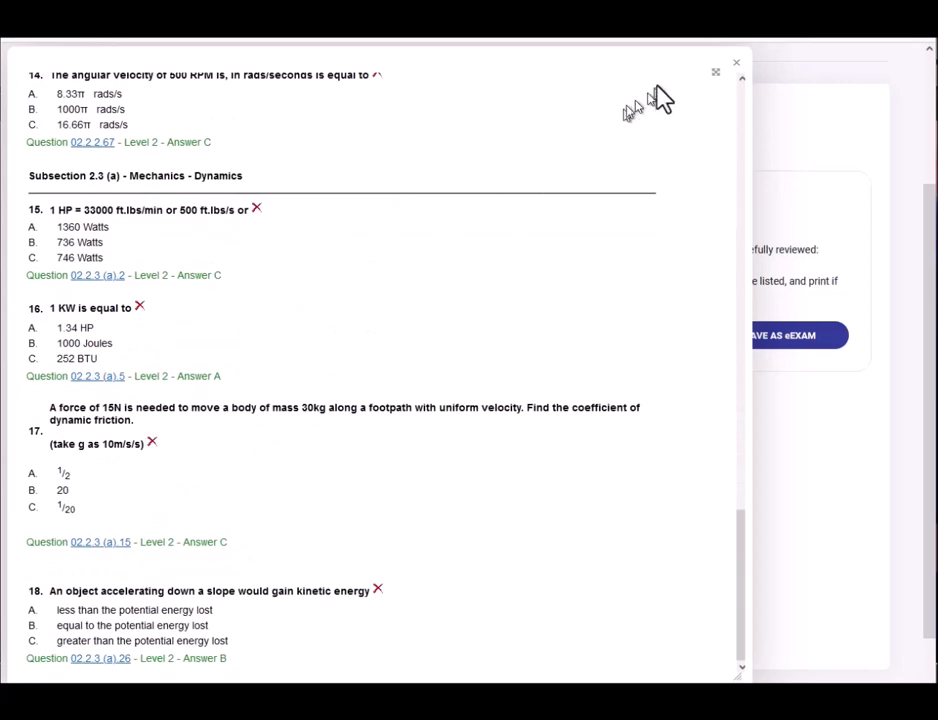
Close the question review, stay on the exam summary page, and save the exam as an eExam.
click(735, 66)
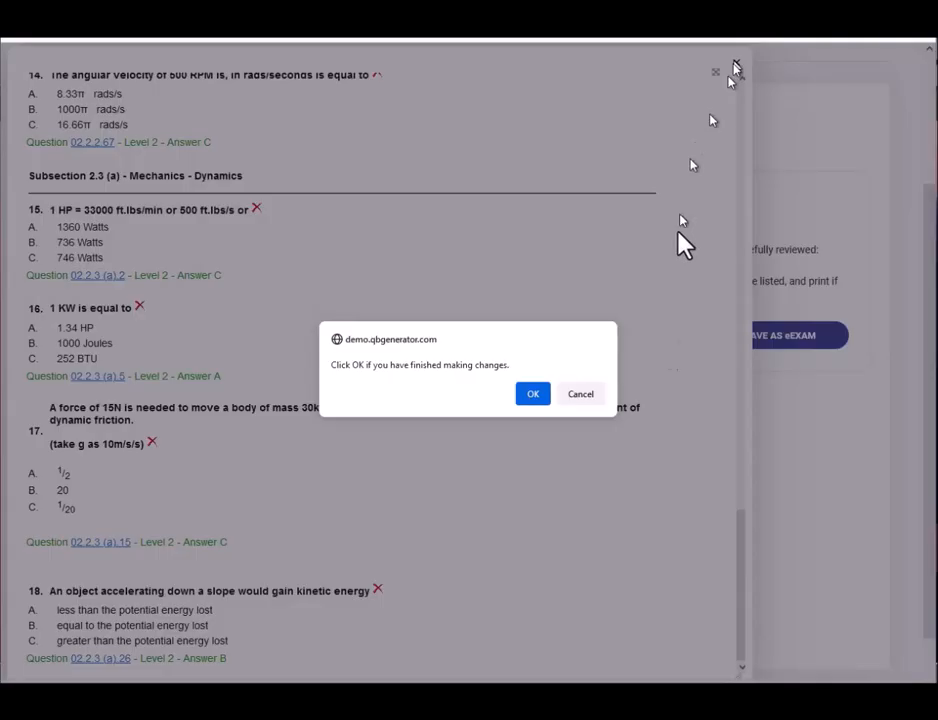
click(534, 395)
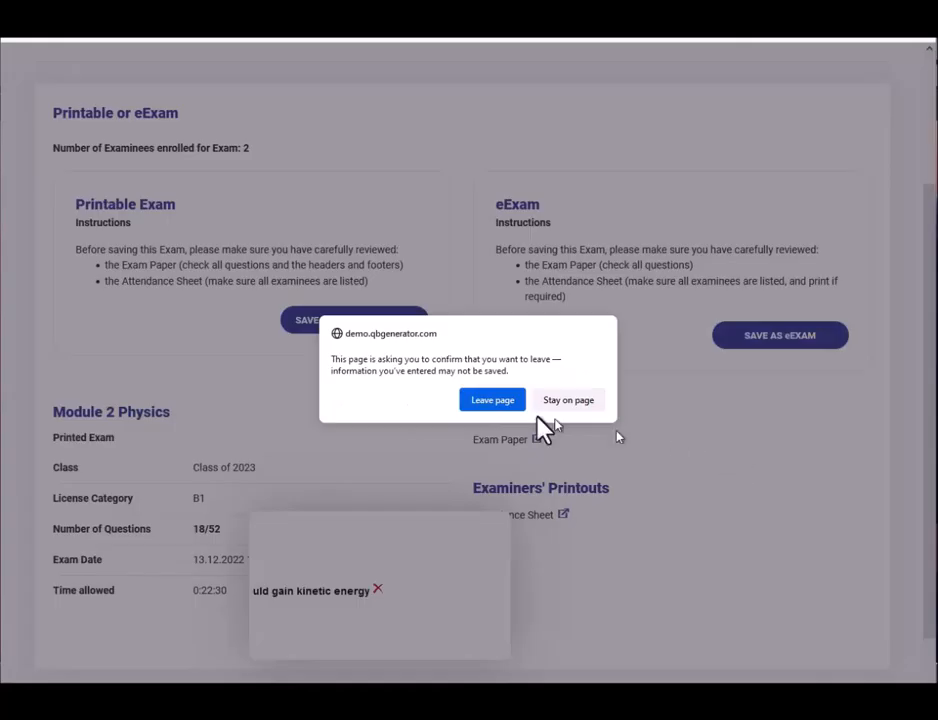
click(553, 401)
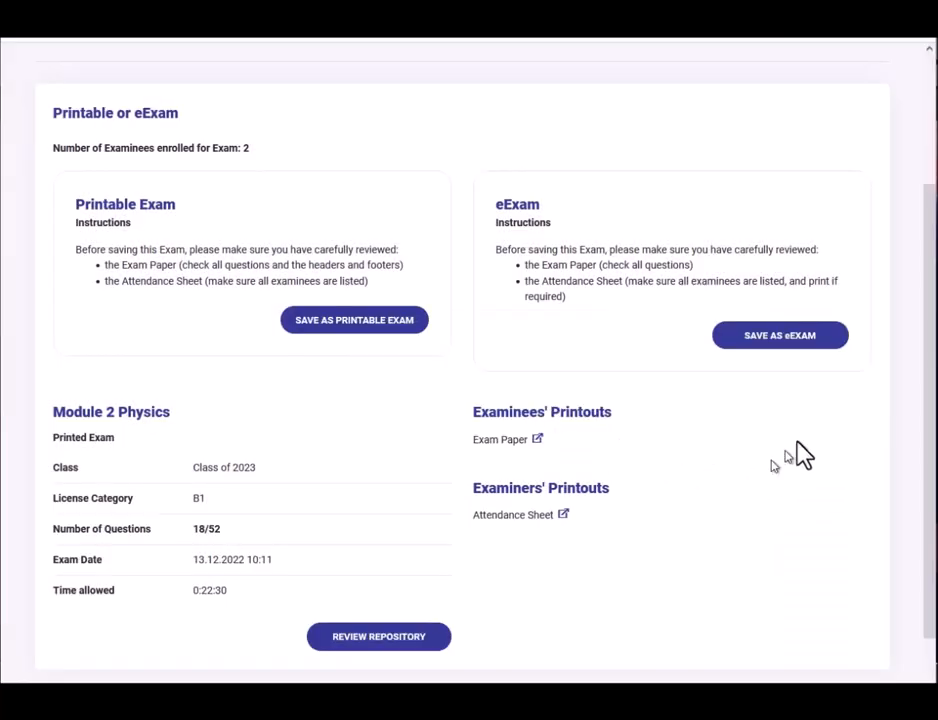
click(767, 340)
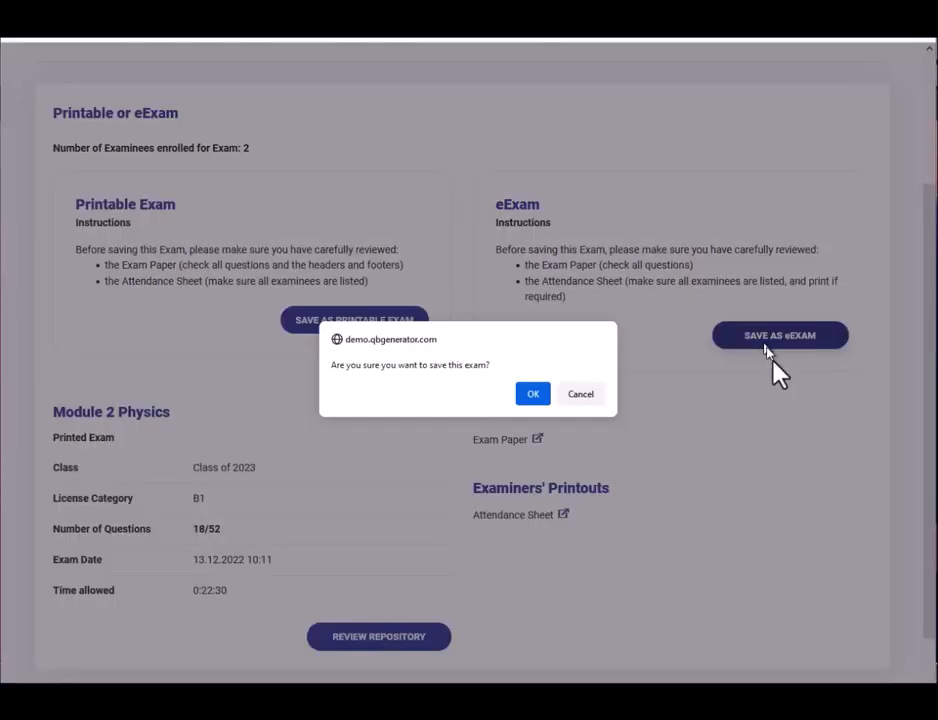
click(535, 396)
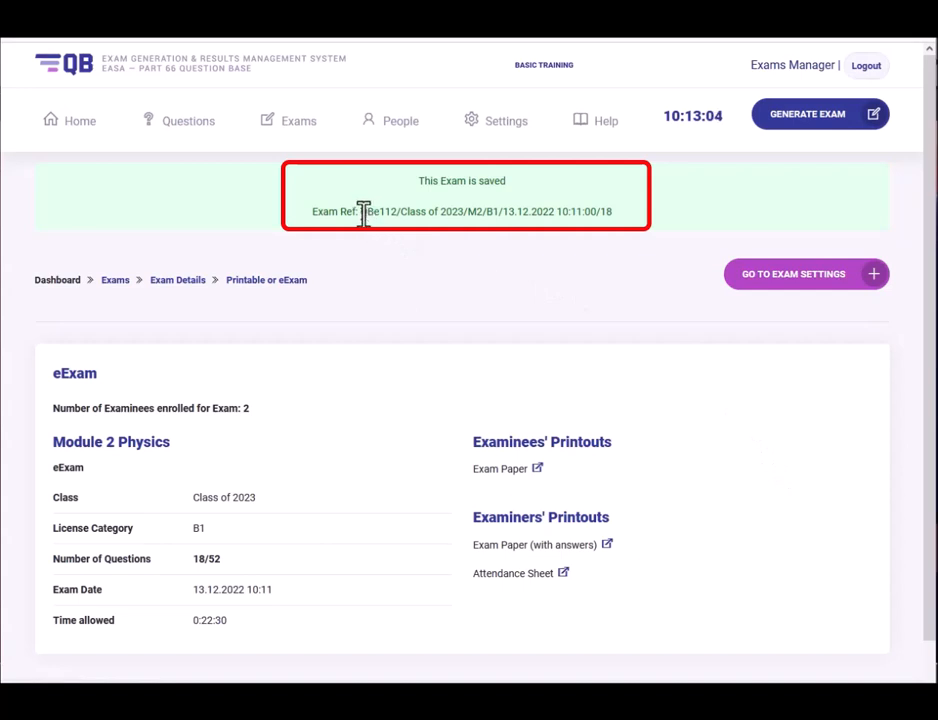
drag(363, 213, 614, 214)
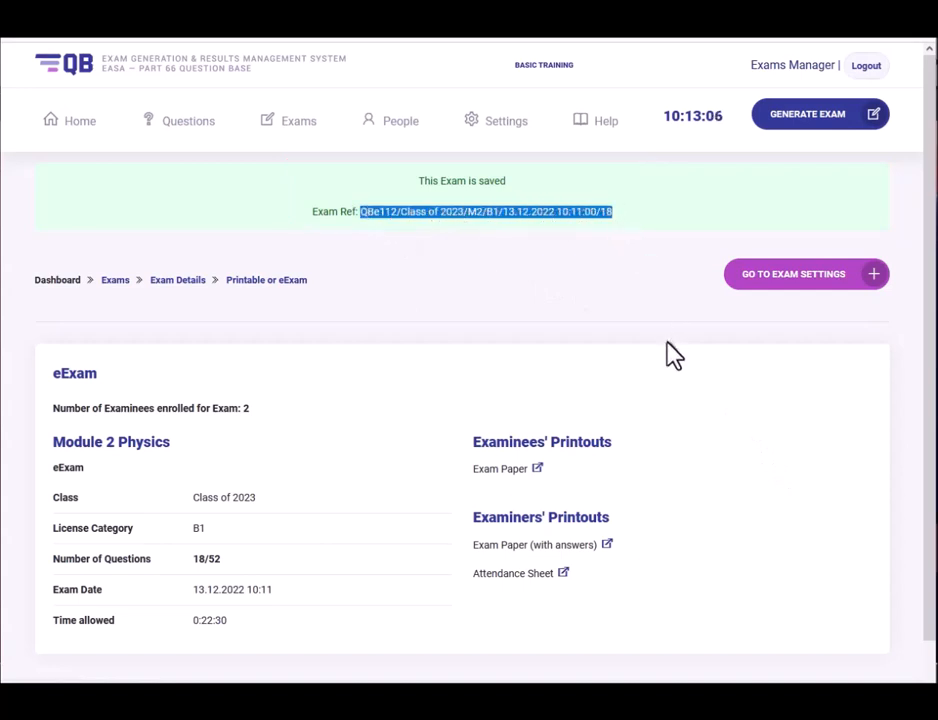
click(764, 419)
scroll(764, 419, down, 1)
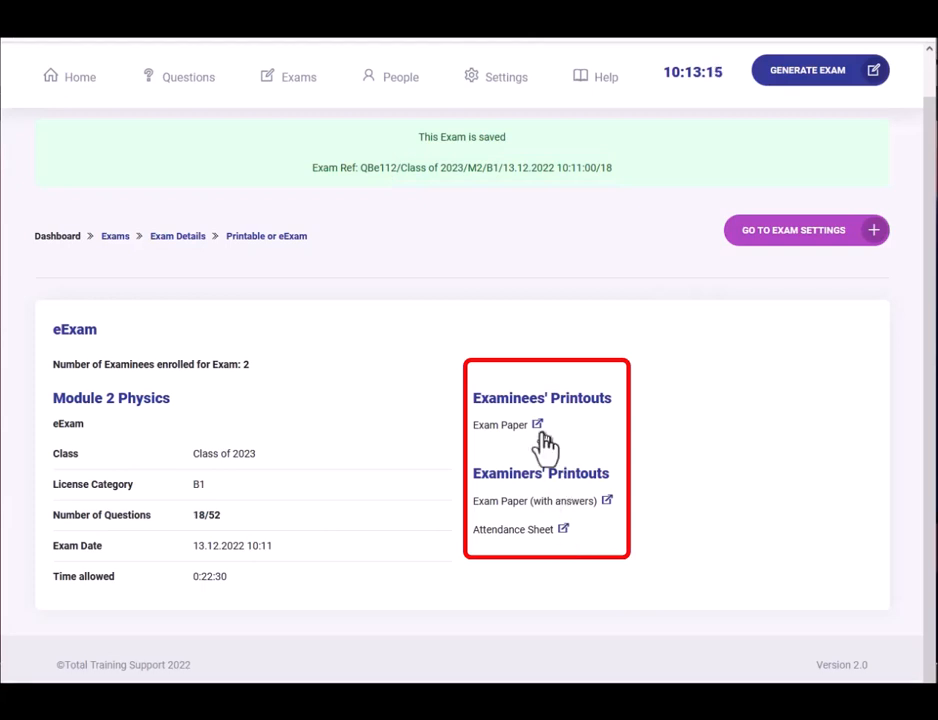
Open the Attendance Sheet printout and scroll to both examinee rows with their login details.
click(563, 532)
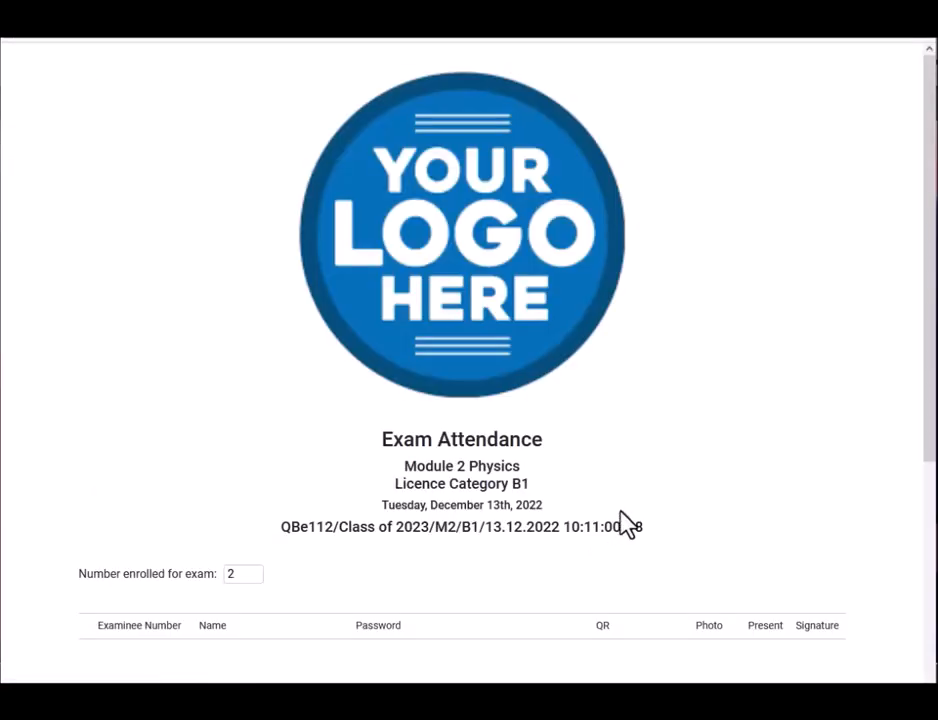
scroll(627, 545, down, 2)
scroll(624, 520, down, 2)
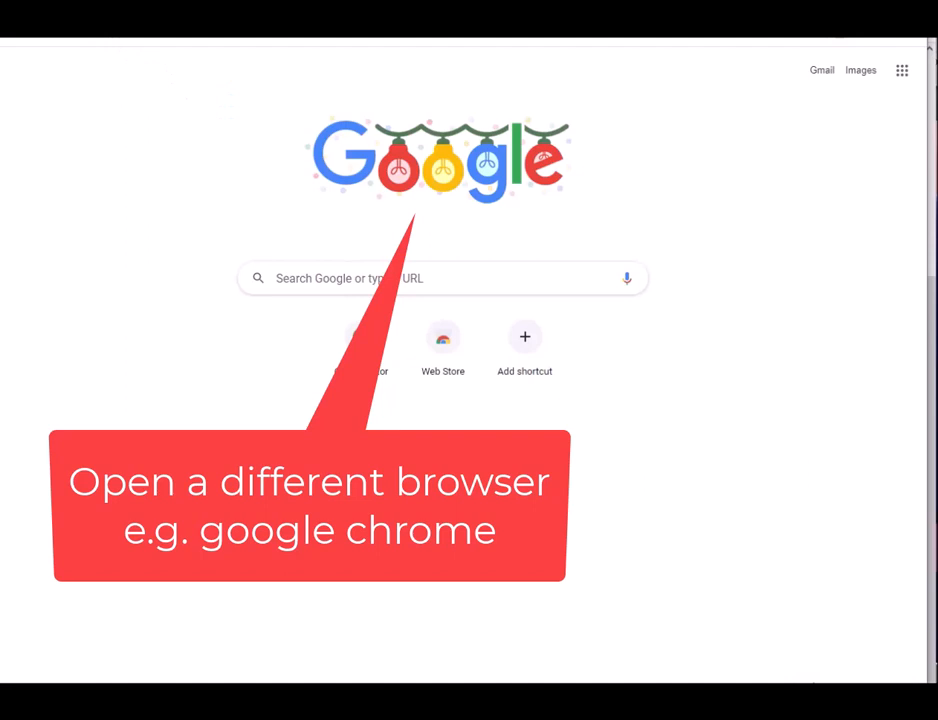
Go to demo.qbgenerator.com/examinee.php in Chrome's address bar.
click(130, 14)
text(demo.qbgenerator.com)
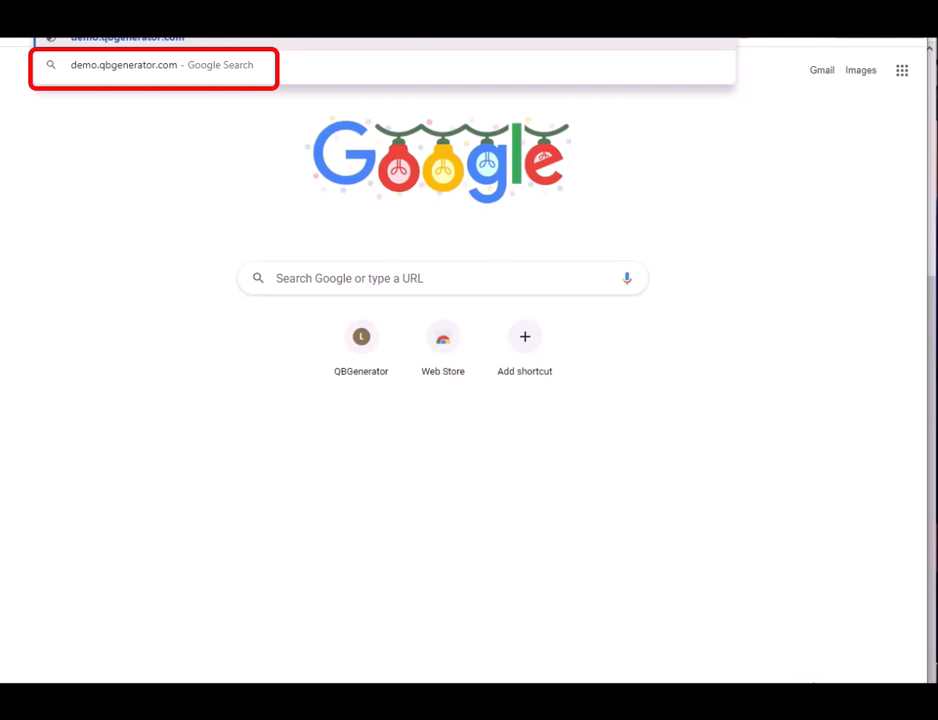
text(/examinee.php)
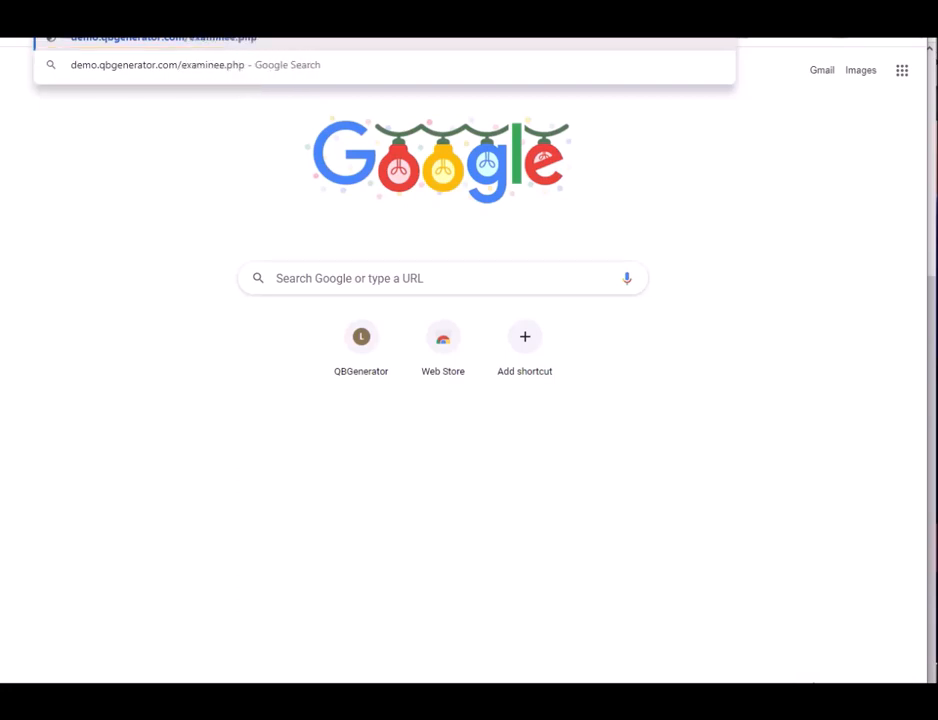
key(Return)
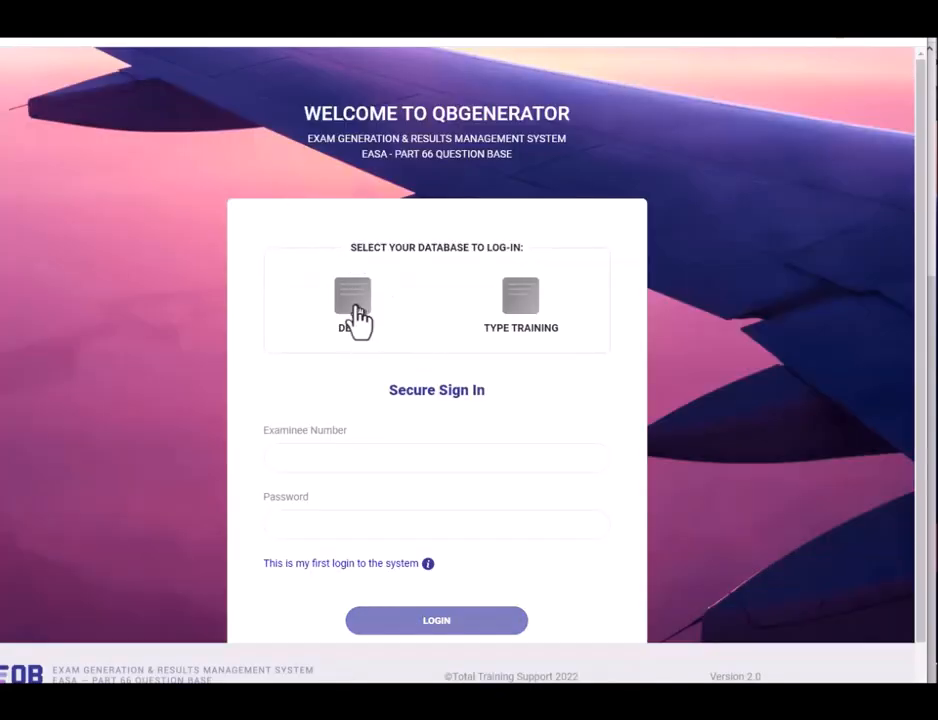
Choose the DEMO database, enter the second examinee's number, and paste their password.
click(355, 318)
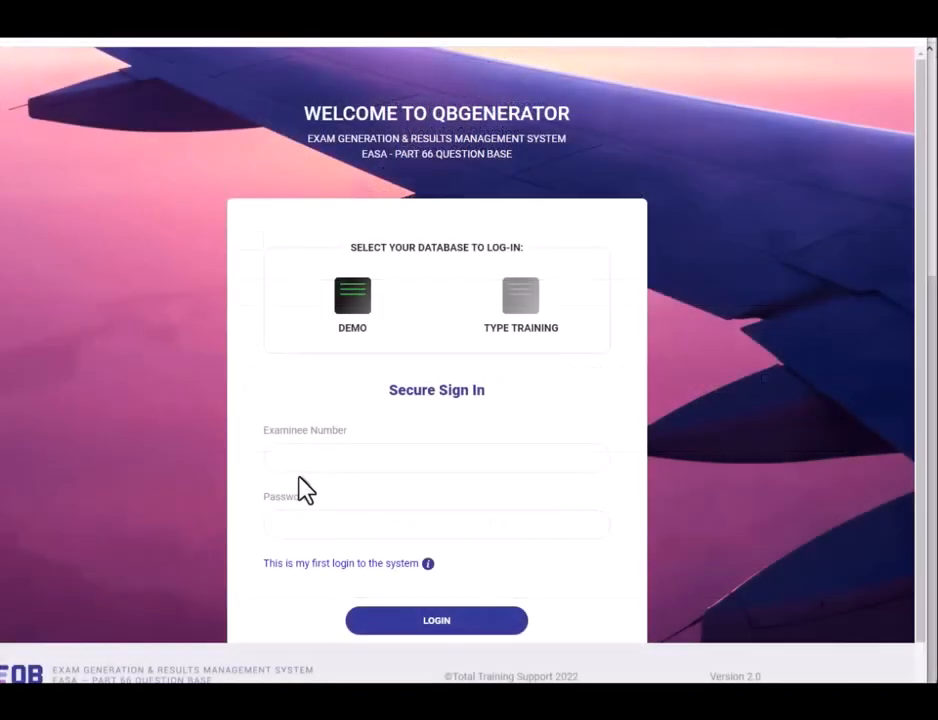
click(306, 456)
click(304, 526)
key(ctrl+v)
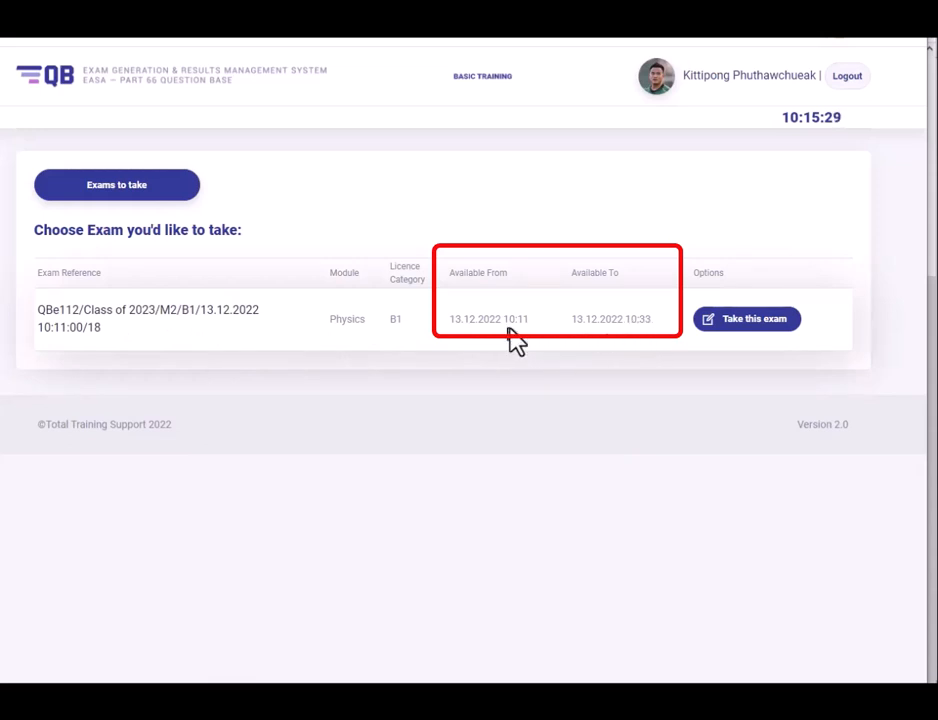
Open the Physics exam's start page and scroll to its 18-question, 22:30 instructions and accept checkbox.
click(747, 325)
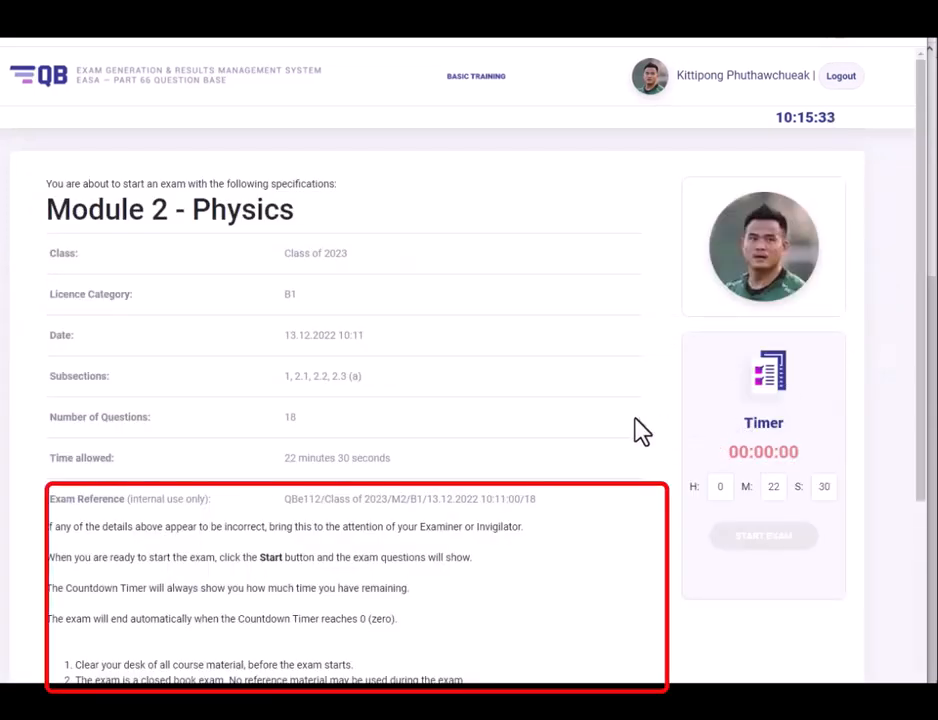
mouse_move(925, 335)
mouse_down()
mouse_move(921, 498)
mouse_move(910, 392)
mouse_move(913, 512)
mouse_up()
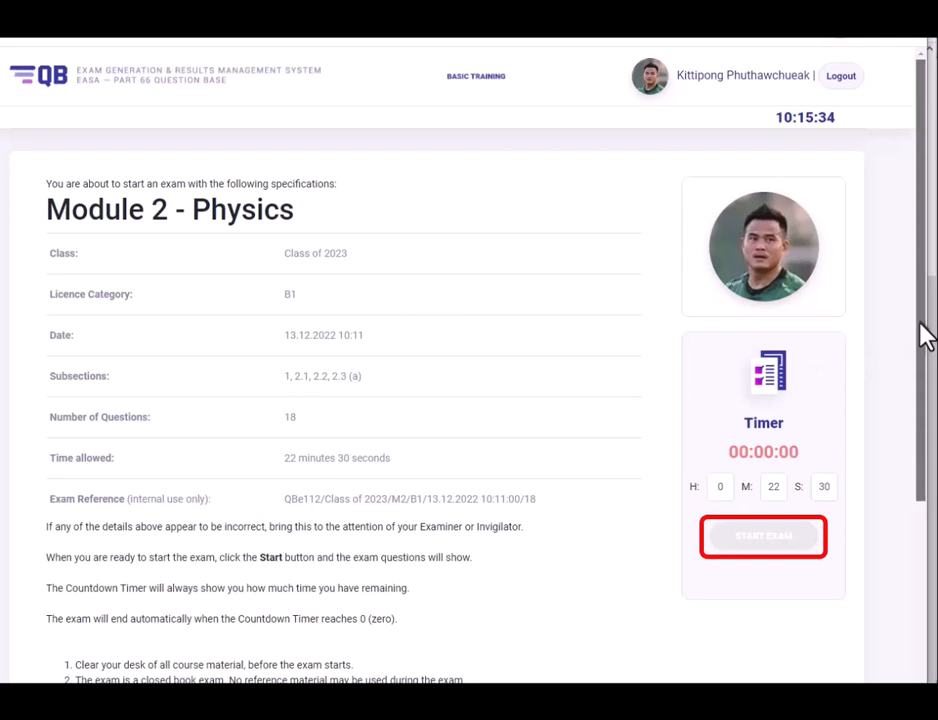
scroll(925, 336, down, 3)
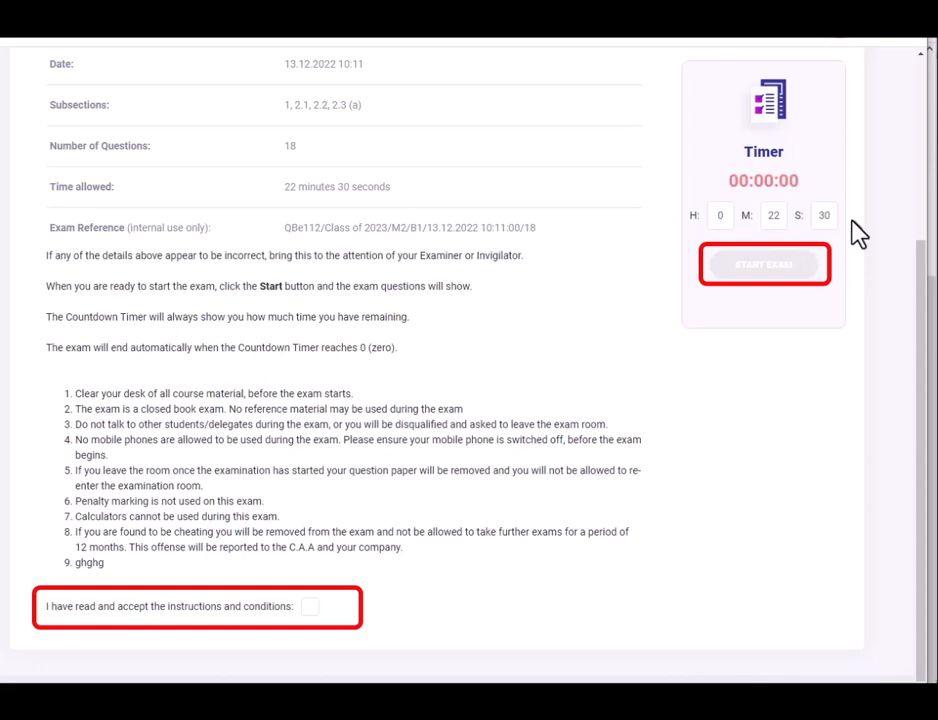
Accept the conditions, start the exam, and answer questions 1–4 (good conductor, molecule motion, helium/neon, bulk modulus).
click(310, 606)
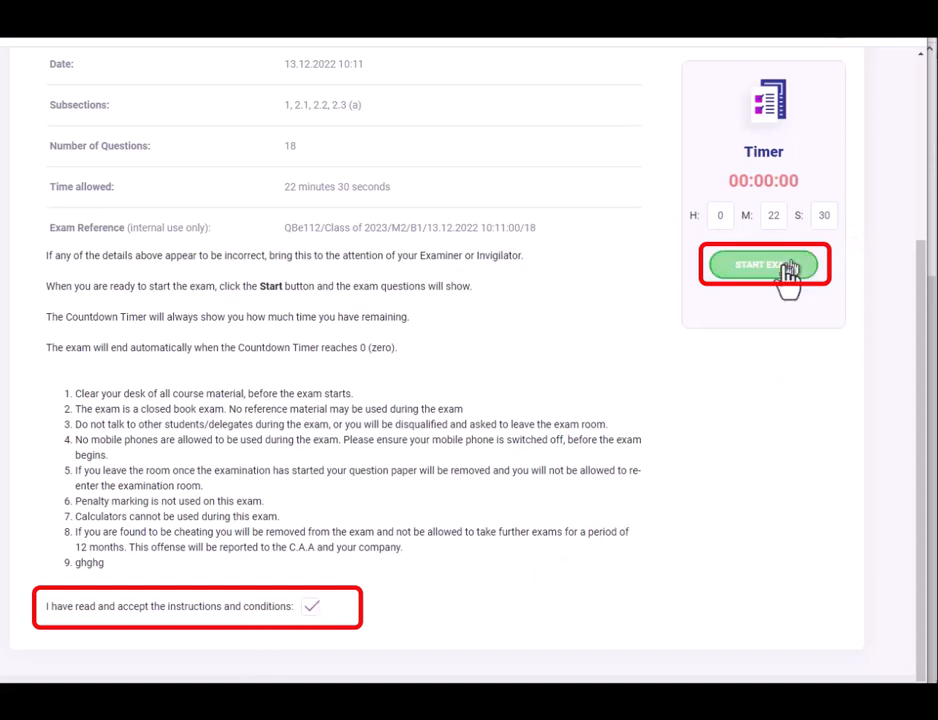
click(782, 268)
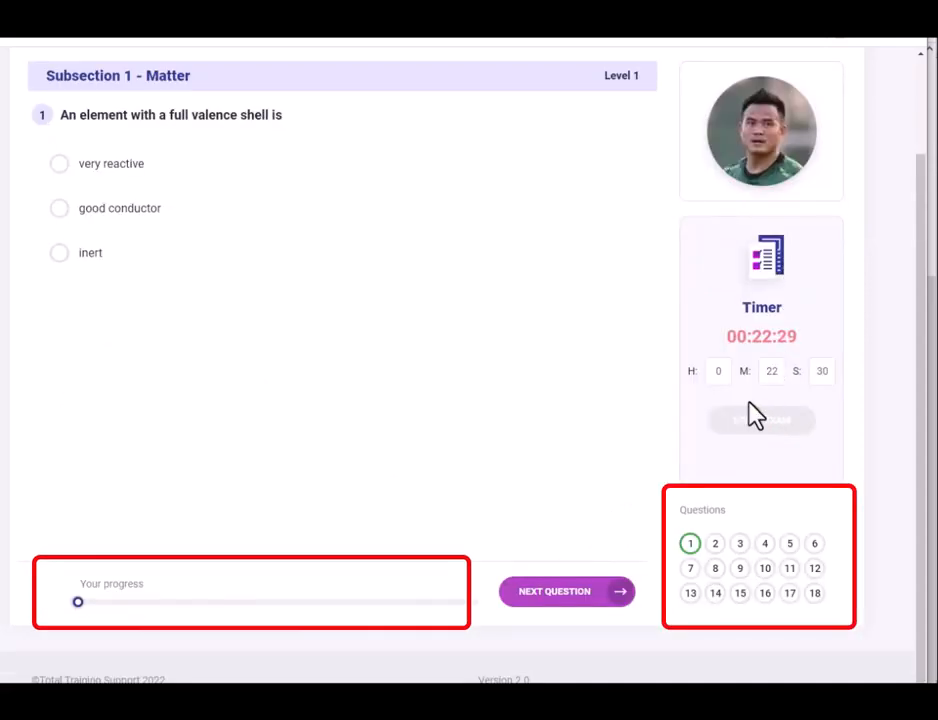
click(60, 208)
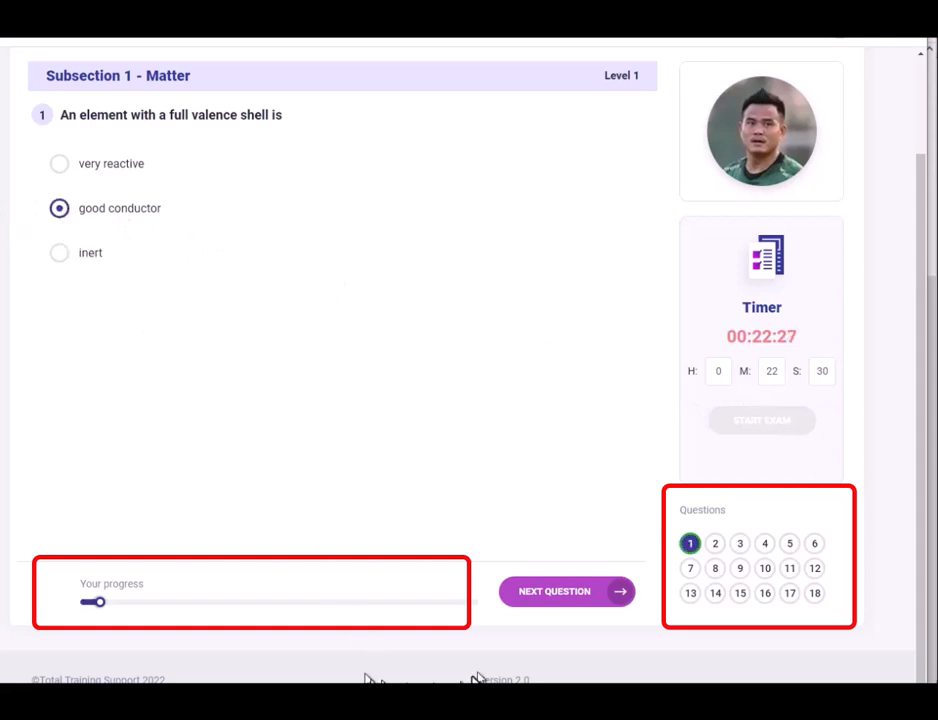
click(553, 592)
click(59, 208)
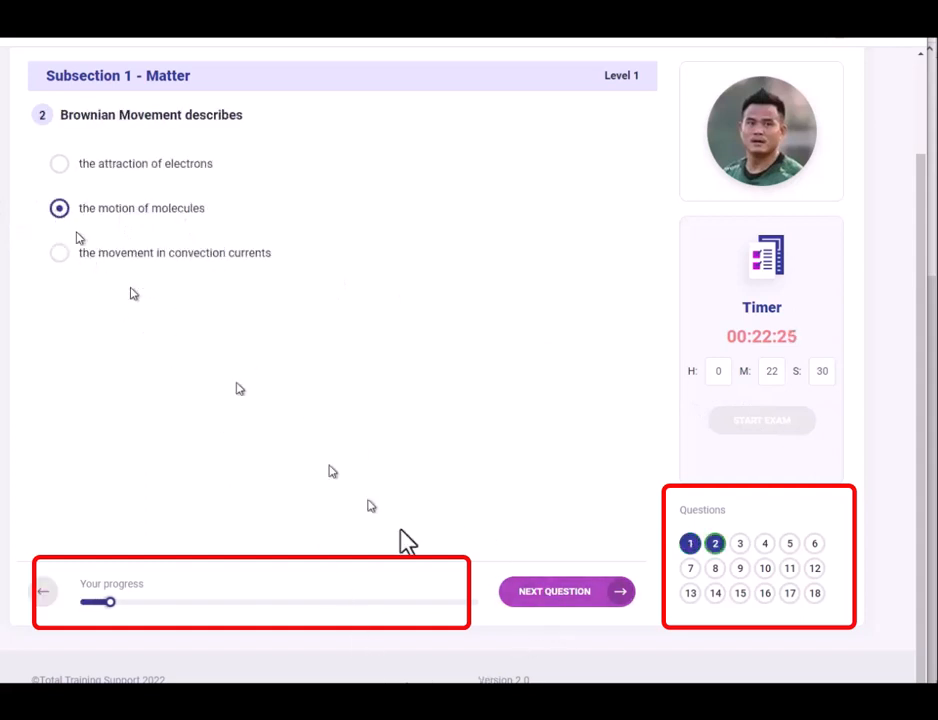
click(540, 596)
click(59, 208)
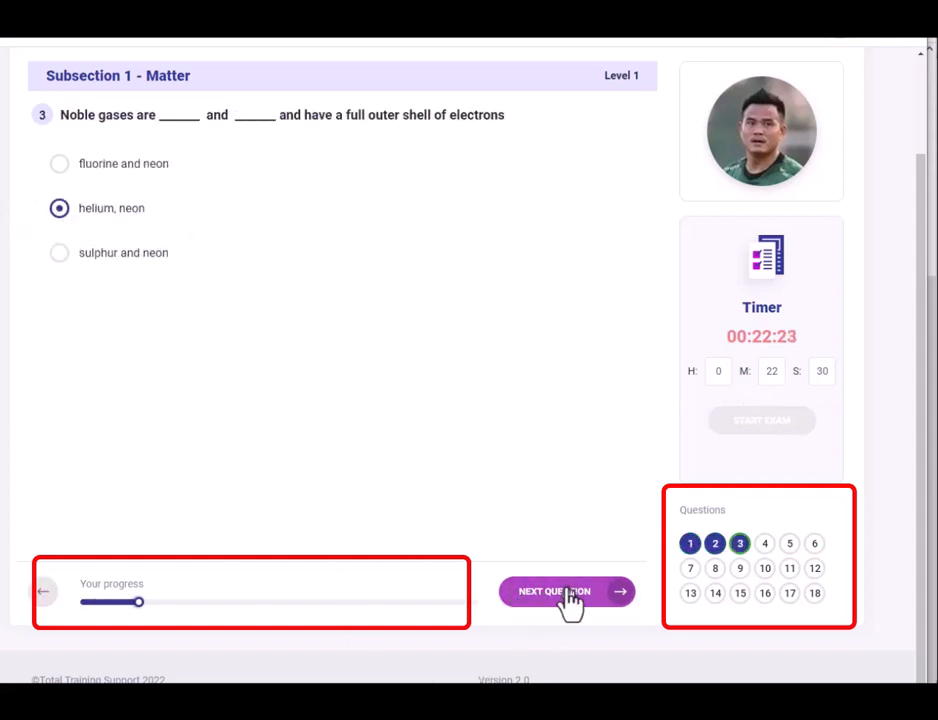
click(577, 605)
click(59, 208)
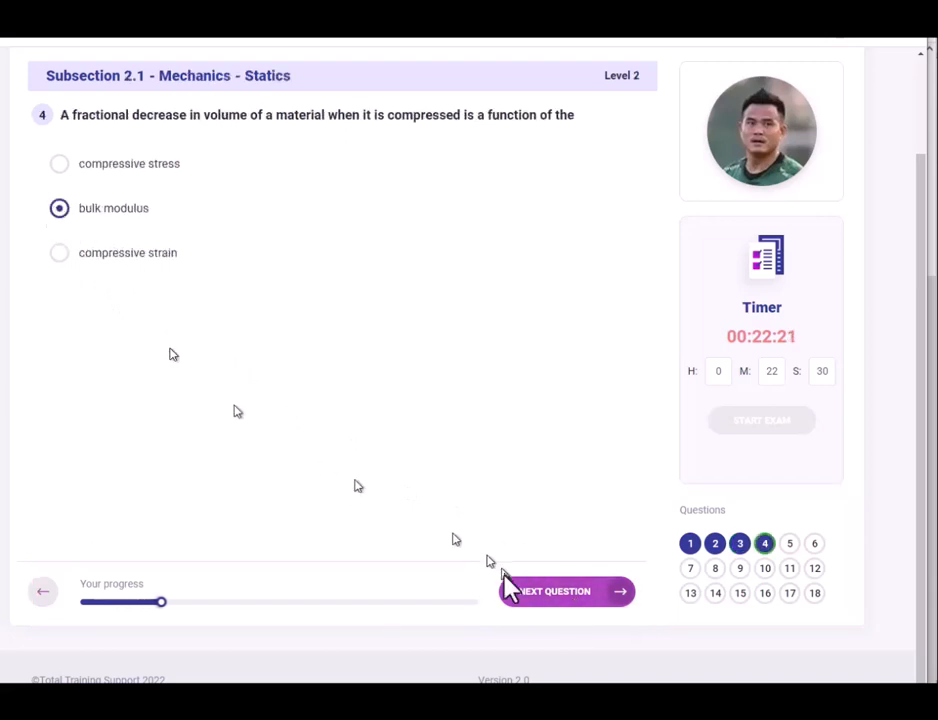
click(547, 601)
Answer questions 5–8 with 9000mm², twice the force, Shear and Ultimate point.
click(59, 227)
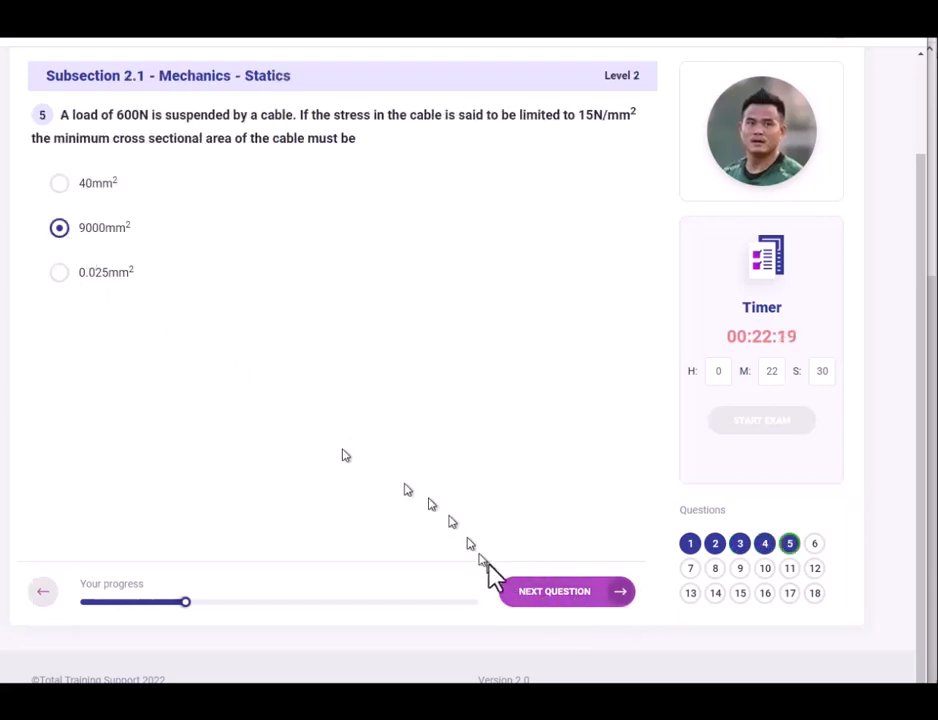
click(537, 598)
click(59, 208)
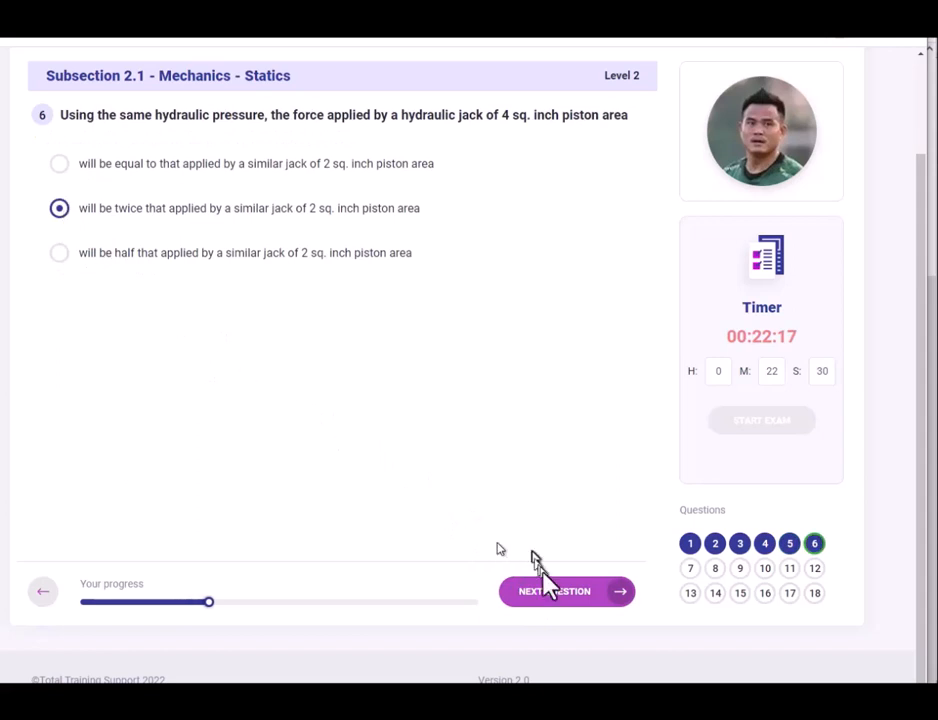
click(545, 598)
click(59, 227)
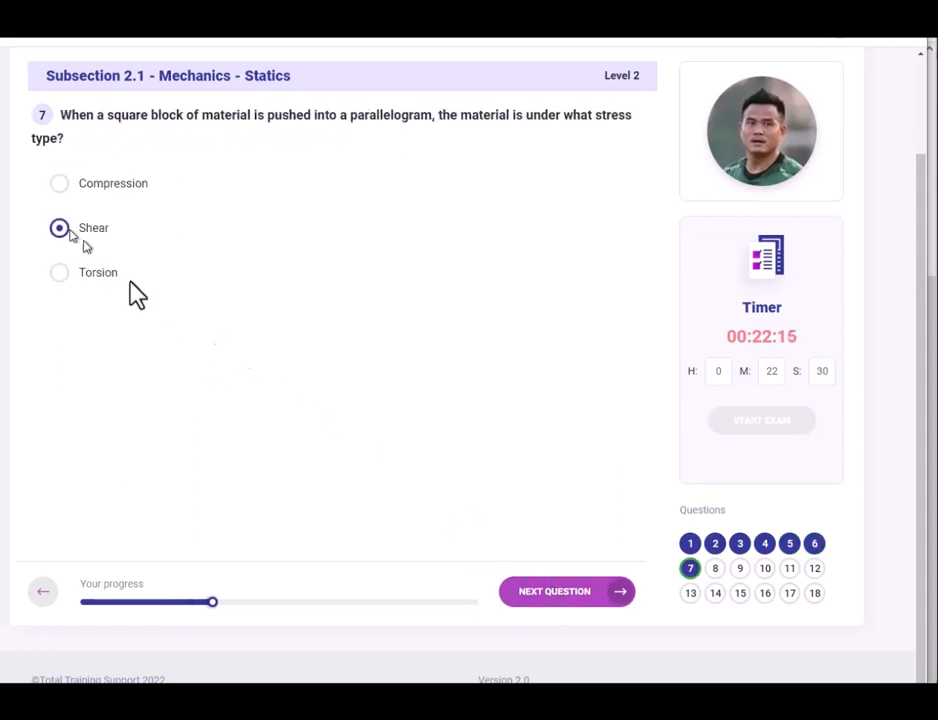
click(543, 598)
click(59, 227)
click(553, 592)
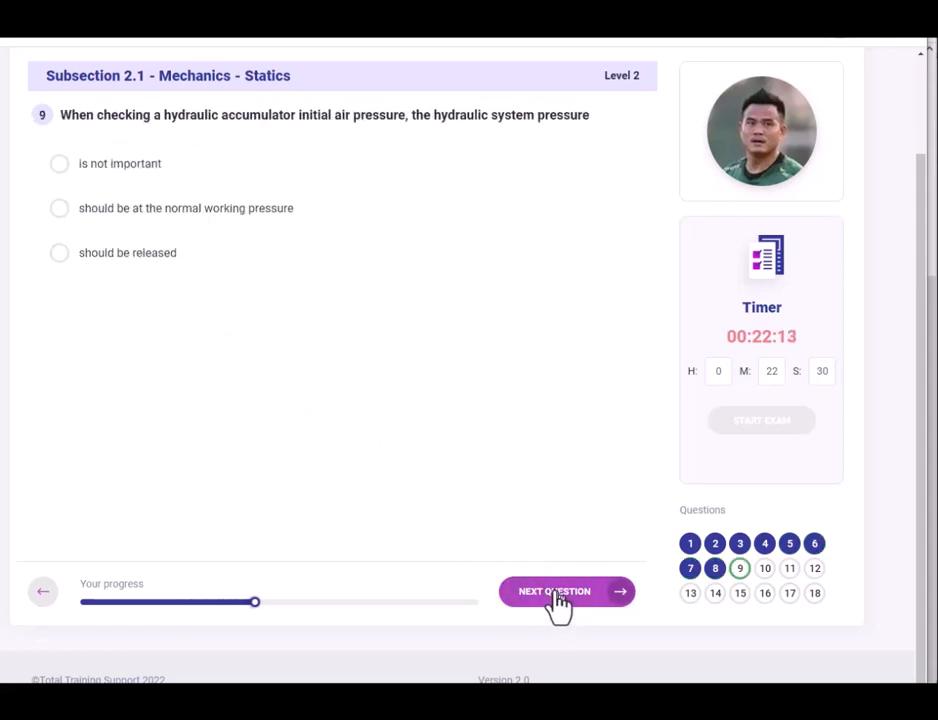
Answer questions 9–12 with normal working pressure, 20 secs, 9000 and 1000 km.
click(59, 208)
click(567, 594)
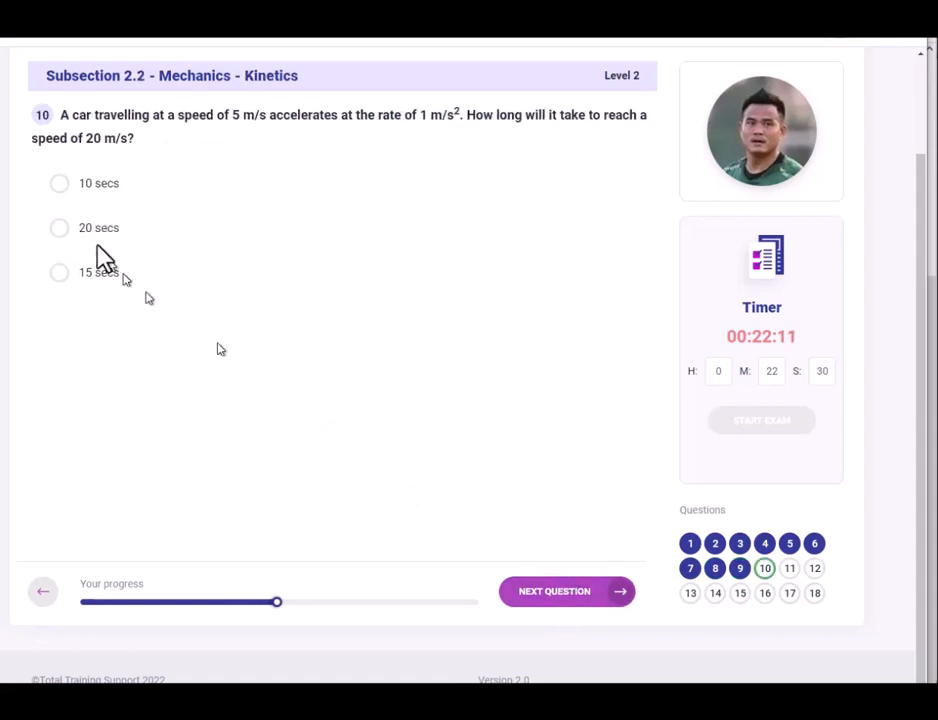
click(60, 227)
click(549, 600)
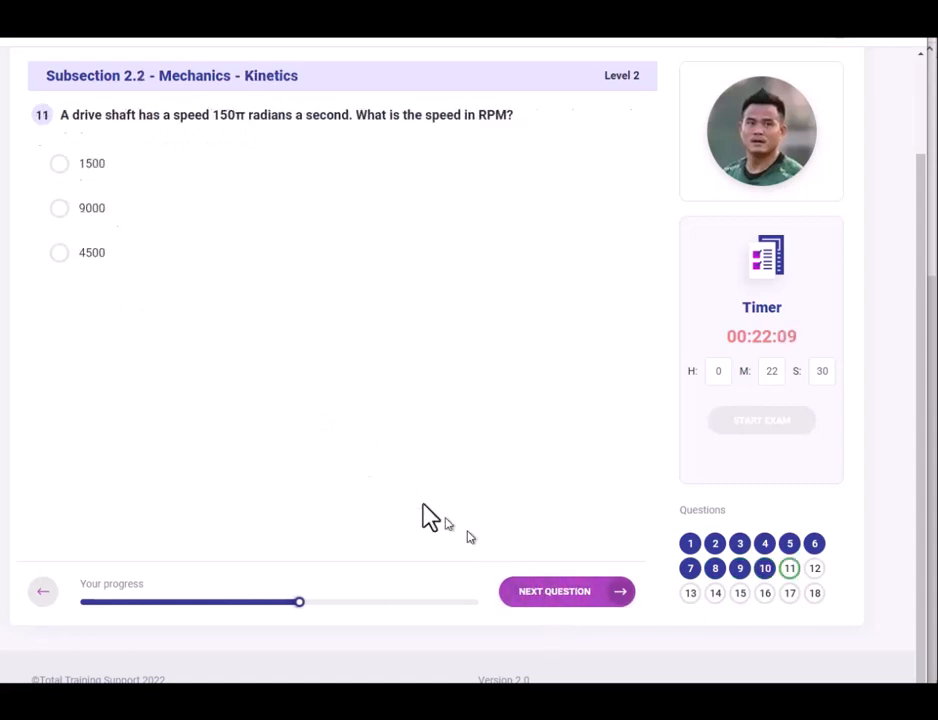
click(60, 208)
click(541, 591)
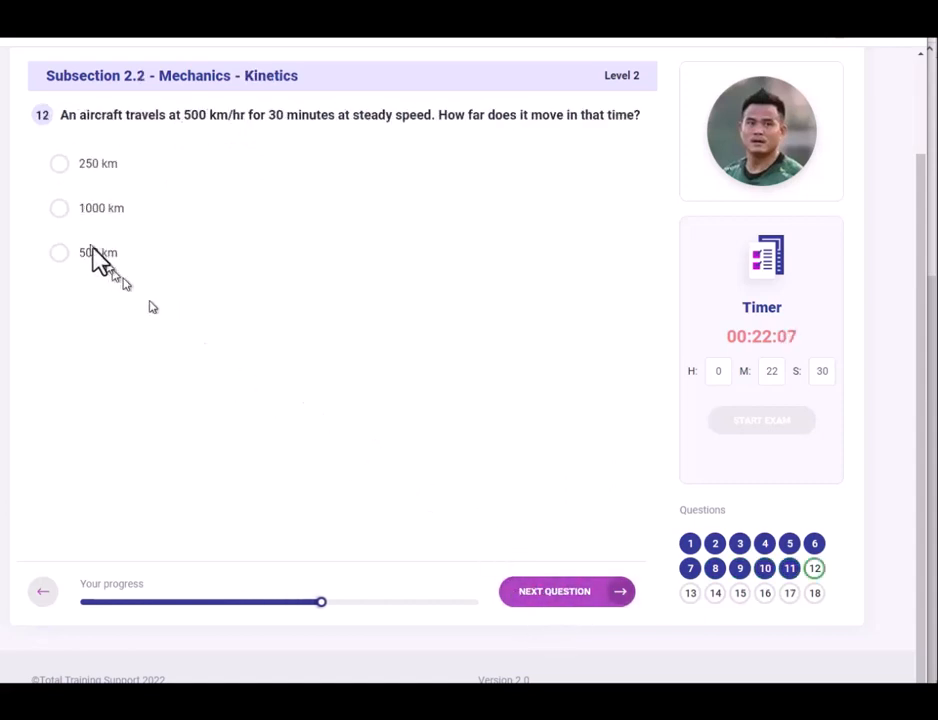
click(58, 214)
click(555, 591)
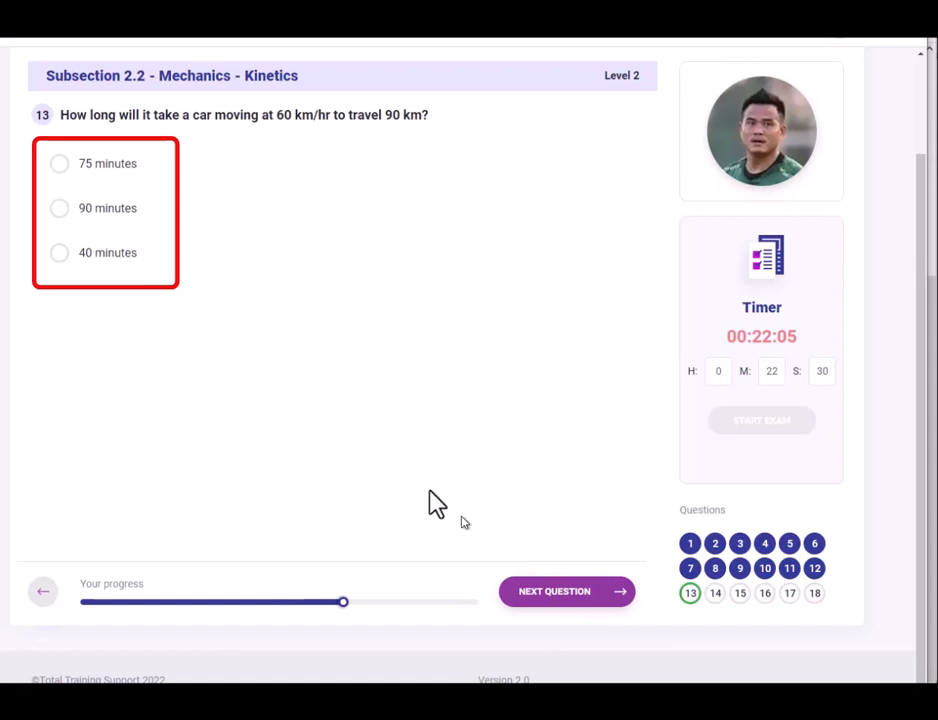
Answer questions 13, 14, 16, 17 and 18, skipping 15, then return to question 15.
click(59, 208)
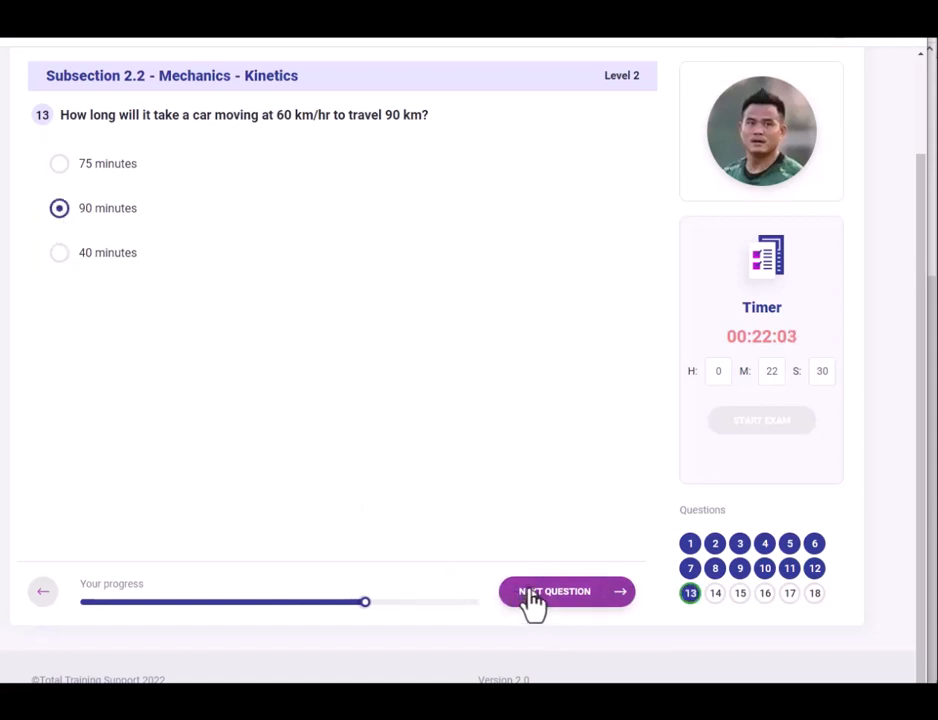
click(528, 596)
click(59, 208)
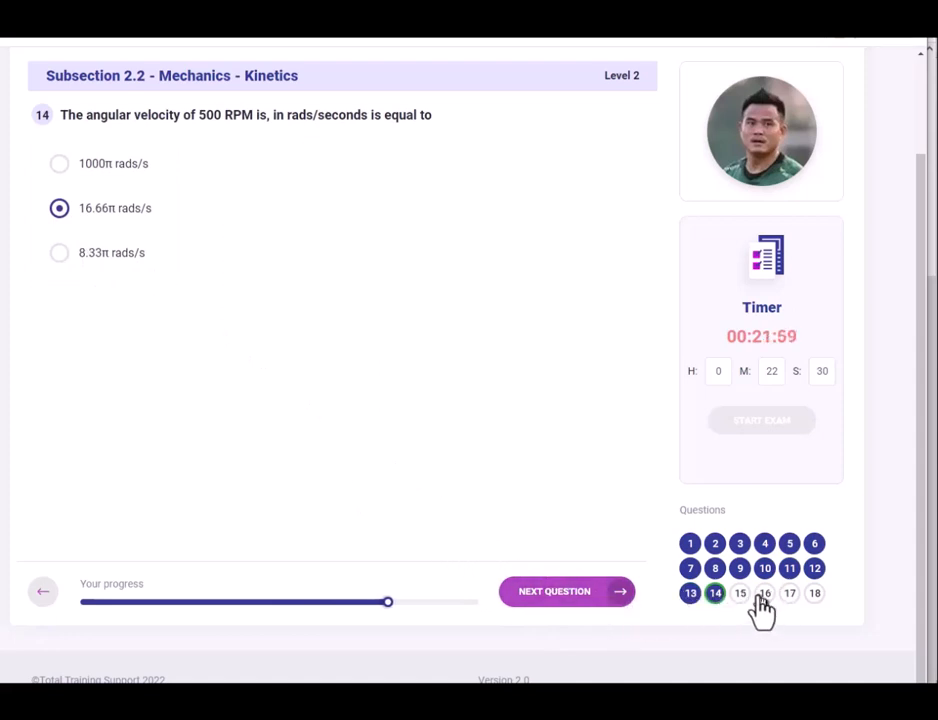
click(540, 600)
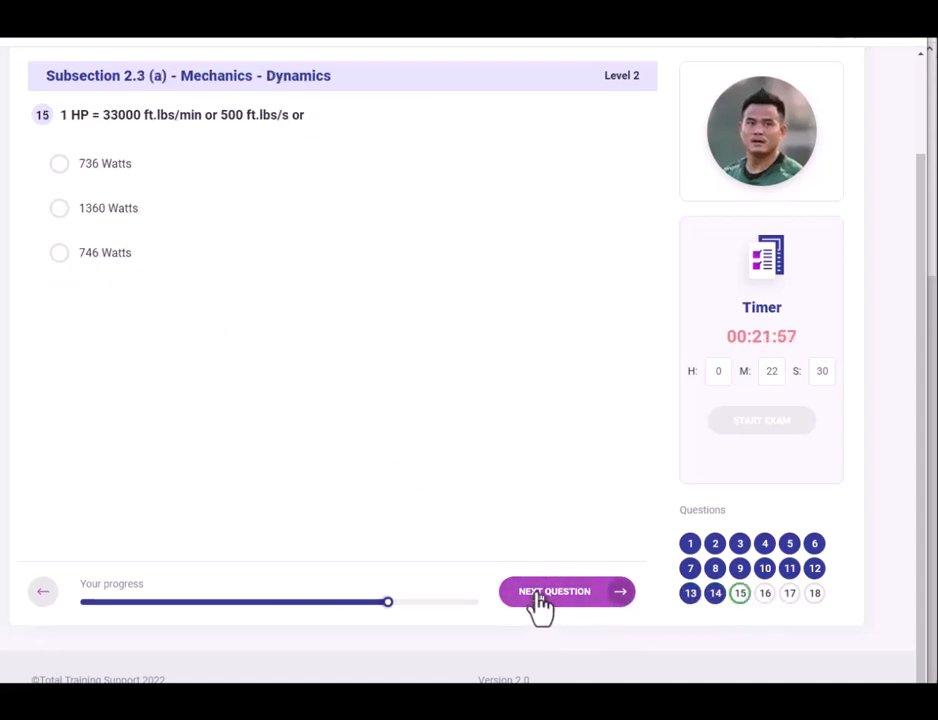
click(541, 602)
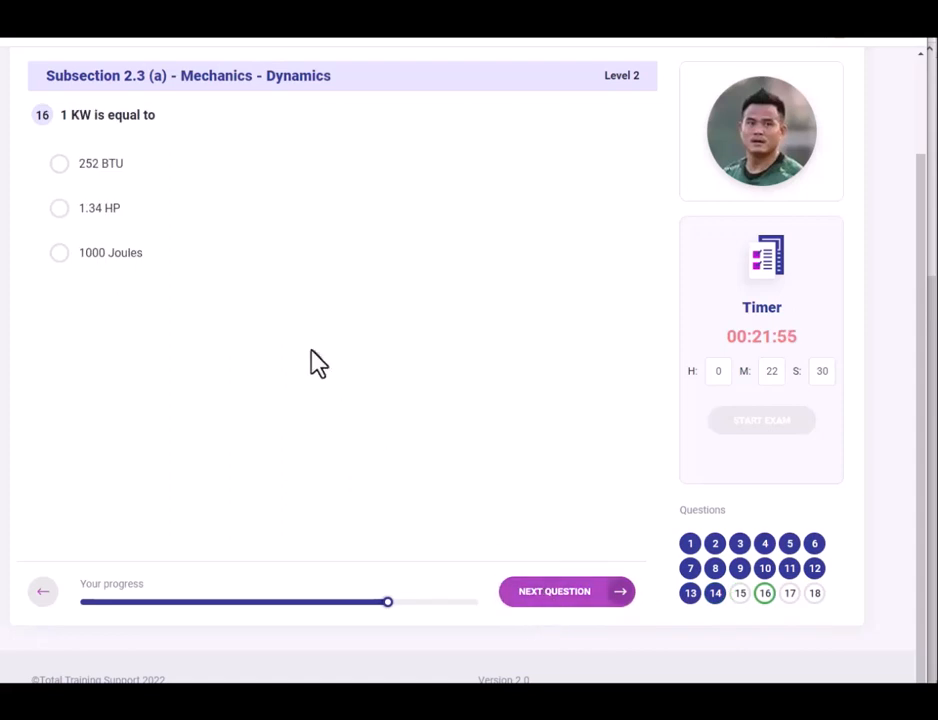
click(56, 210)
click(568, 595)
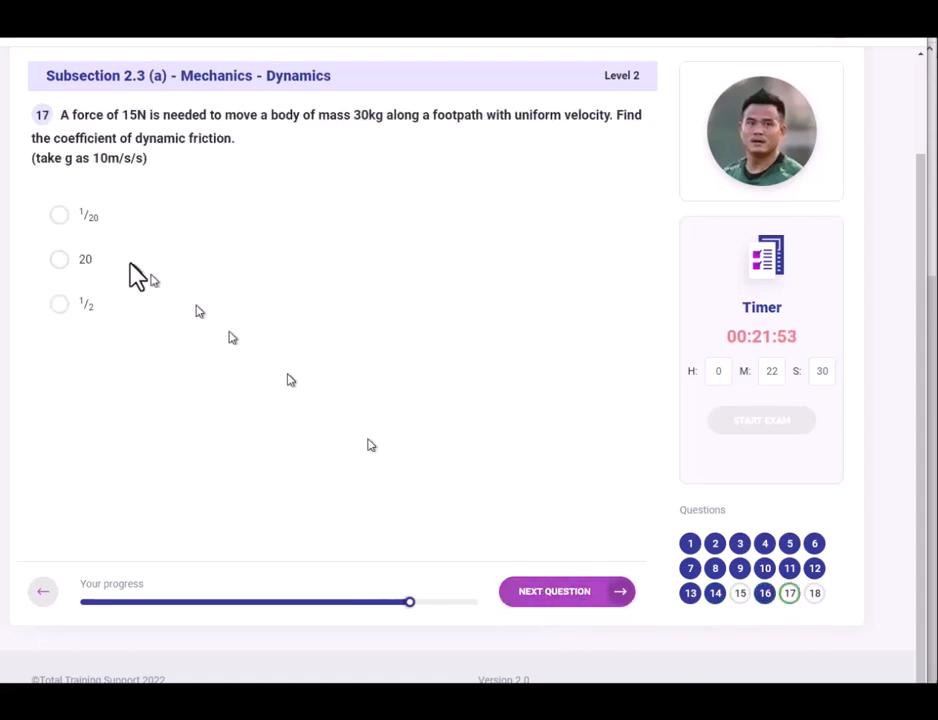
click(59, 259)
click(580, 603)
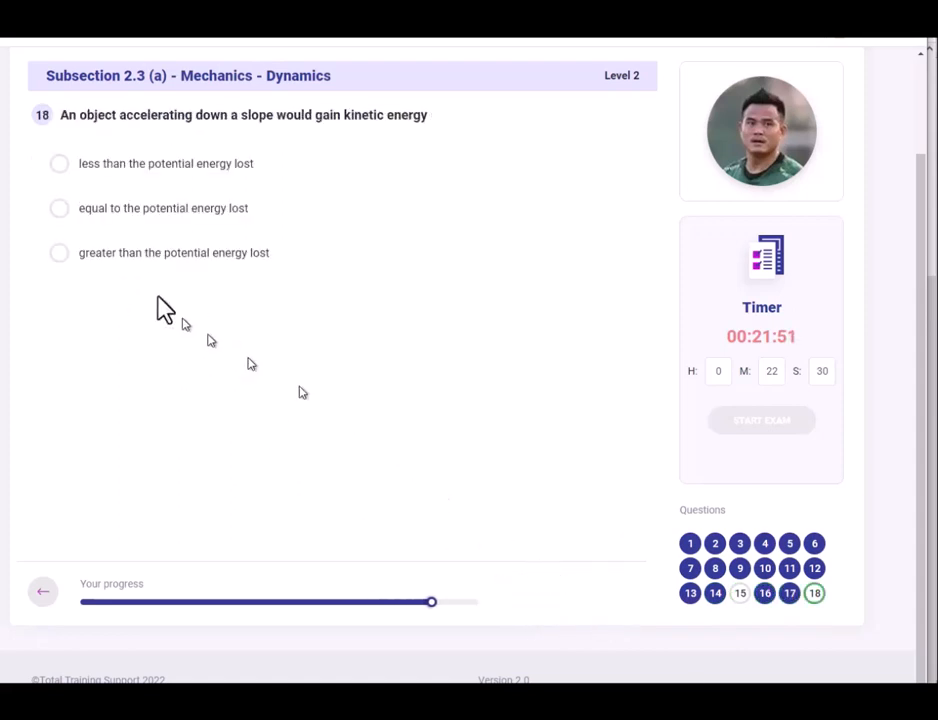
click(59, 208)
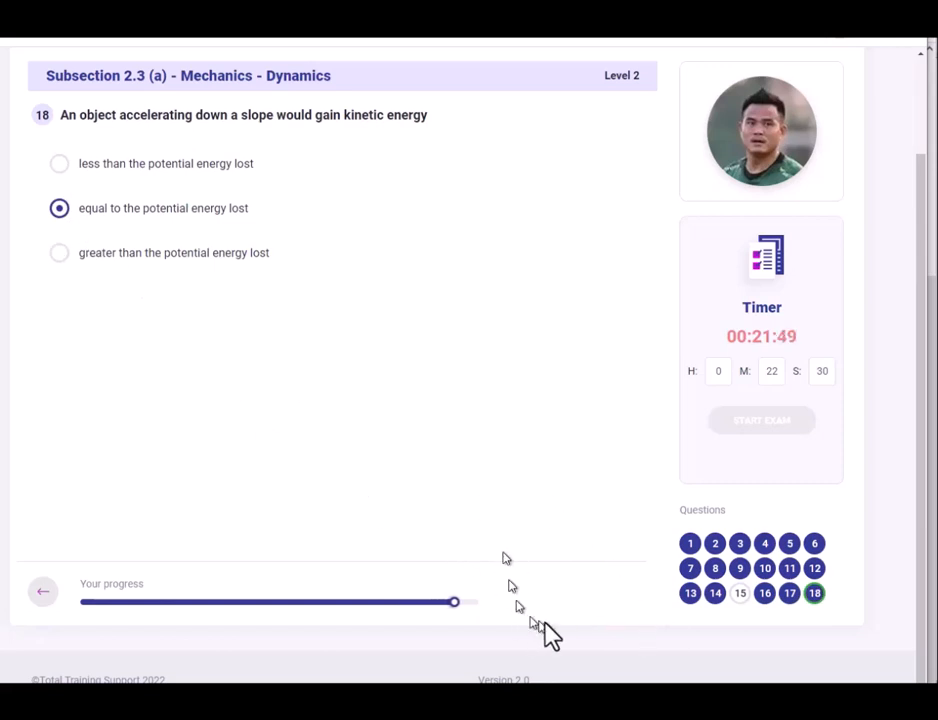
click(739, 594)
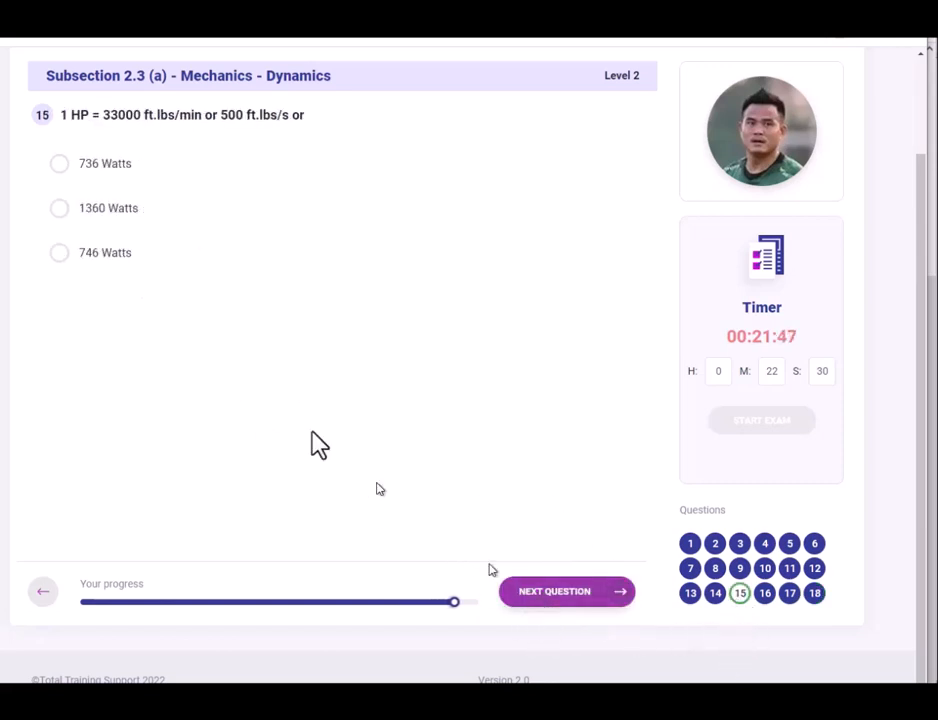
Answer question 15 with 1360 Watts, change question 9 to 'should be released', then advance to question 12.
click(60, 208)
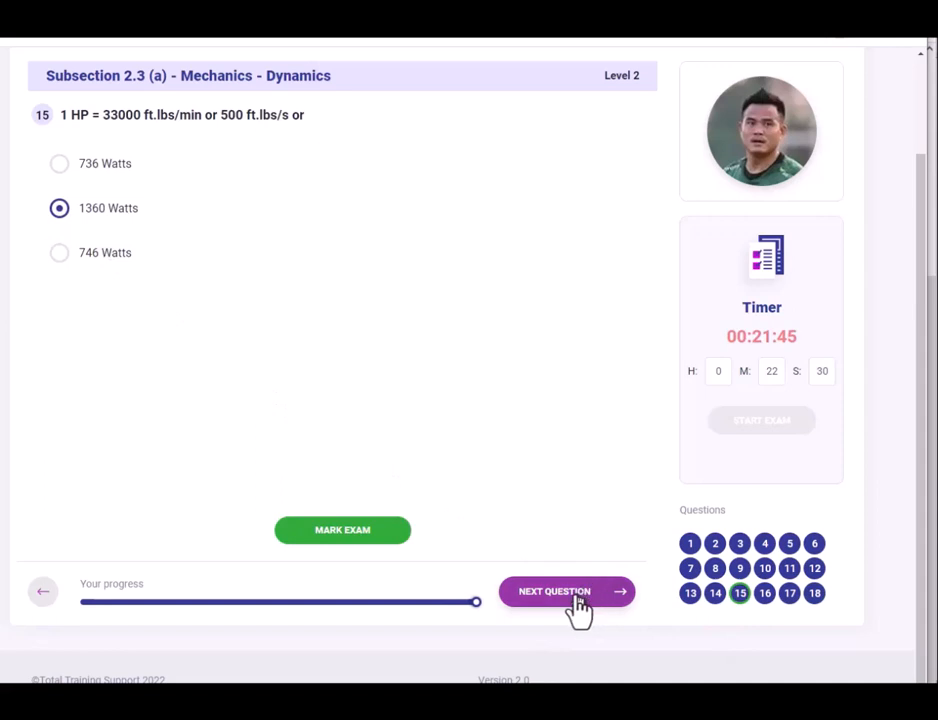
click(740, 568)
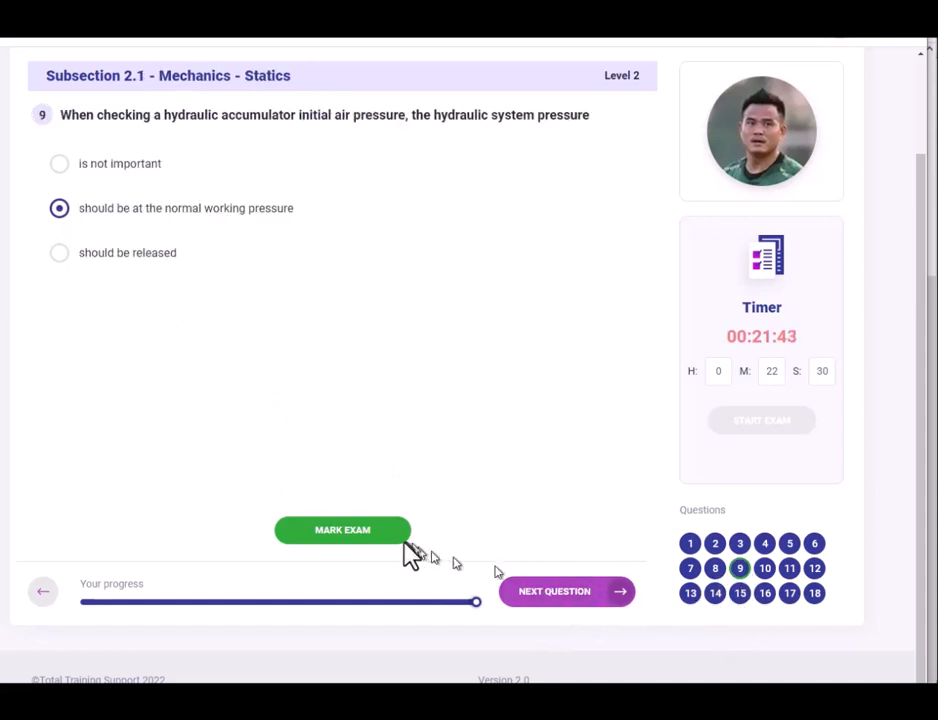
click(59, 252)
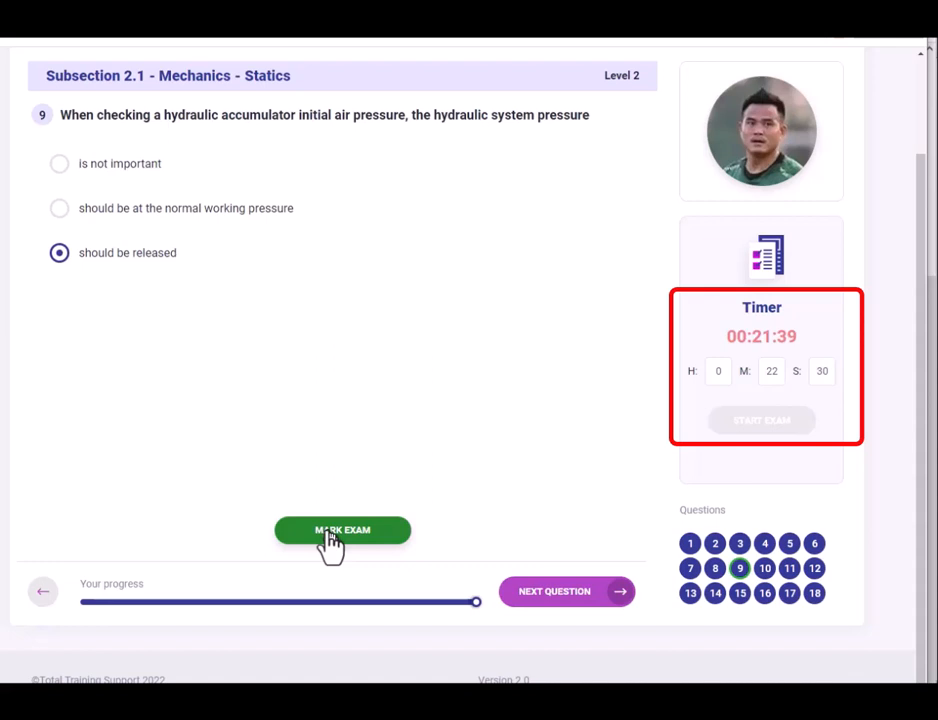
click(541, 597)
click(547, 598)
click(547, 598)
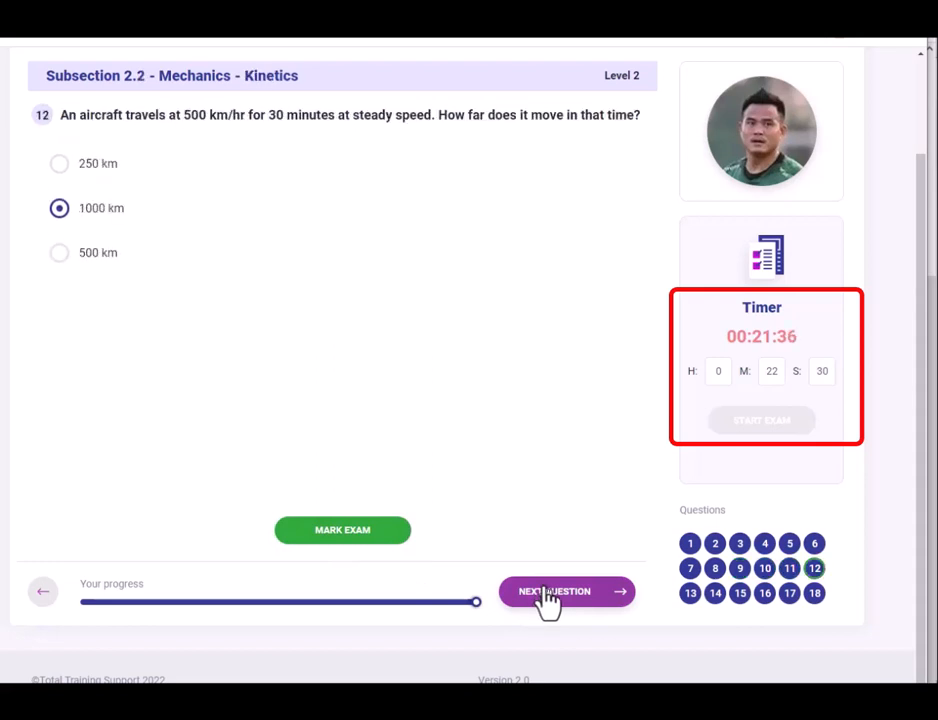
Submit the exam with Mark Exam and confirm, showing a 55% (10/18) score.
click(325, 541)
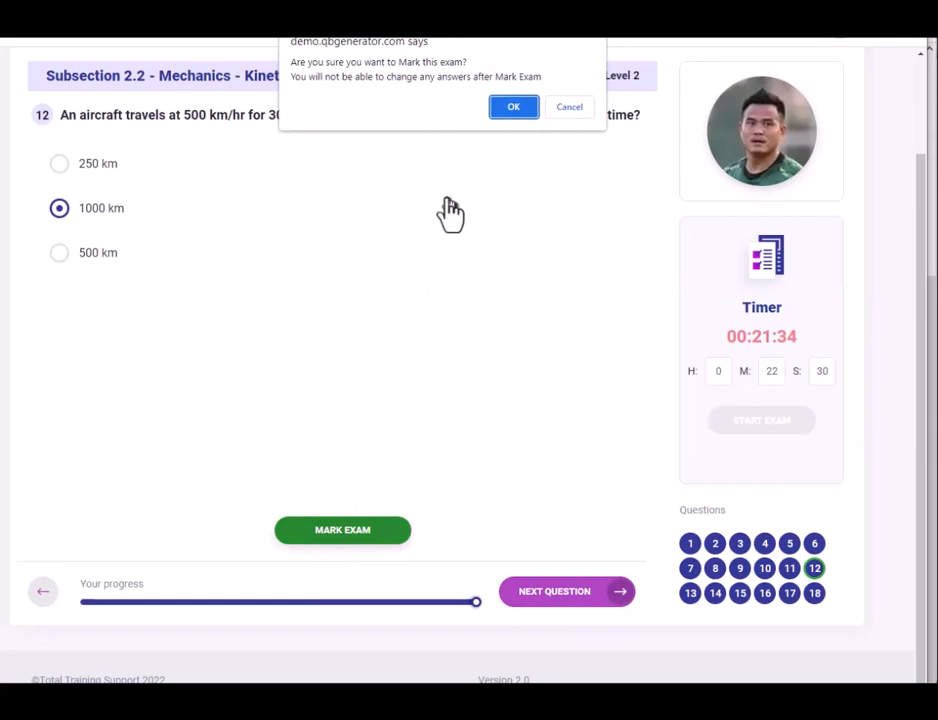
click(507, 108)
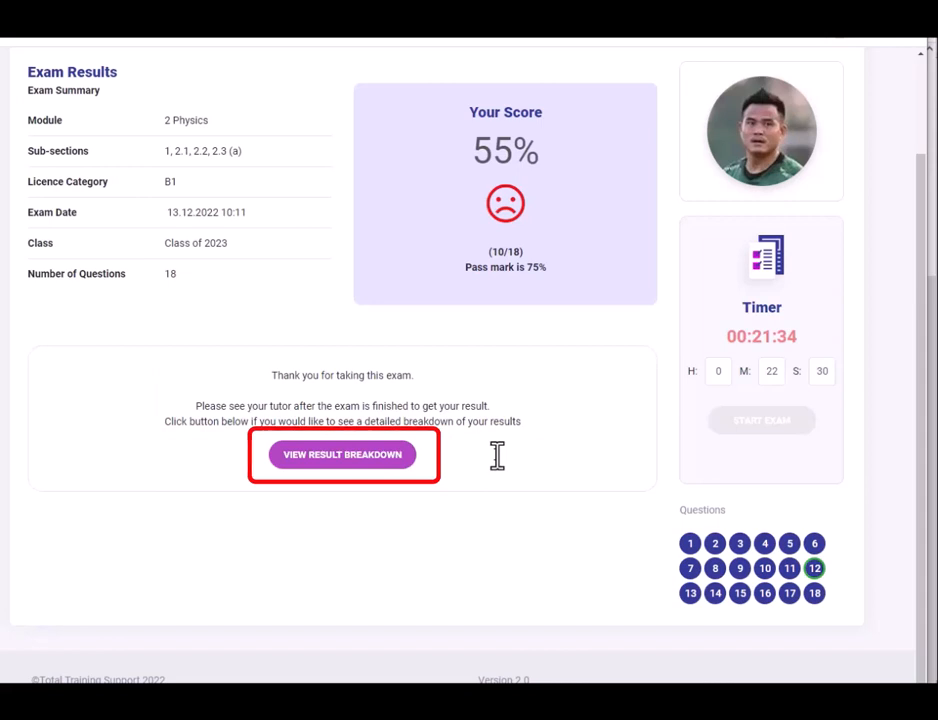
Expand the result breakdown and scroll through all 18 questions' correct and incorrect marks.
click(373, 462)
scroll(526, 465, down, 3)
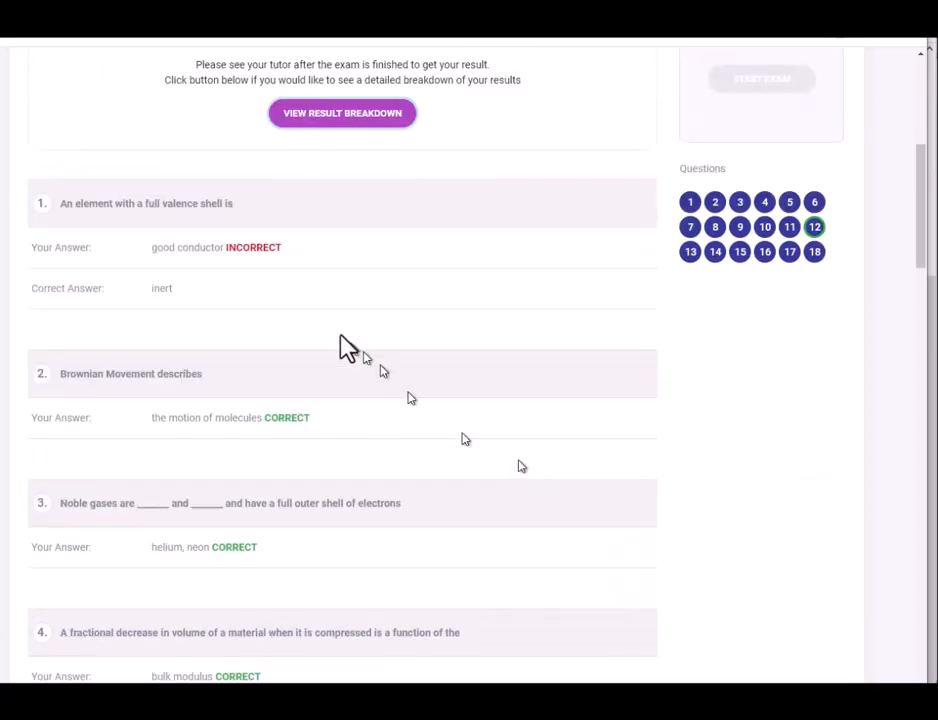
scroll(402, 536, down, 3)
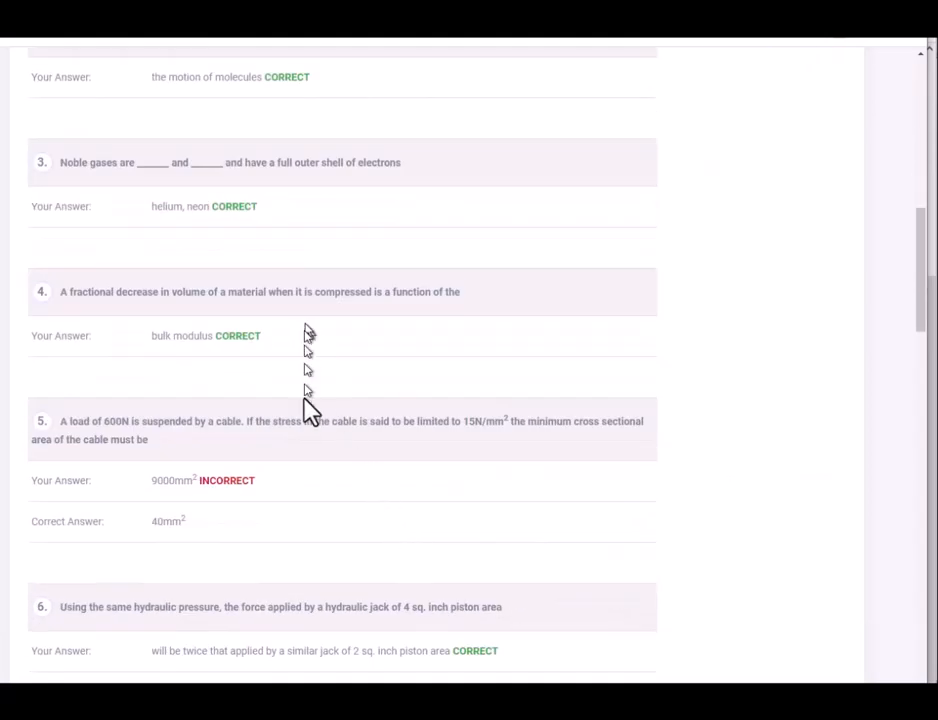
scroll(561, 519, down, 3)
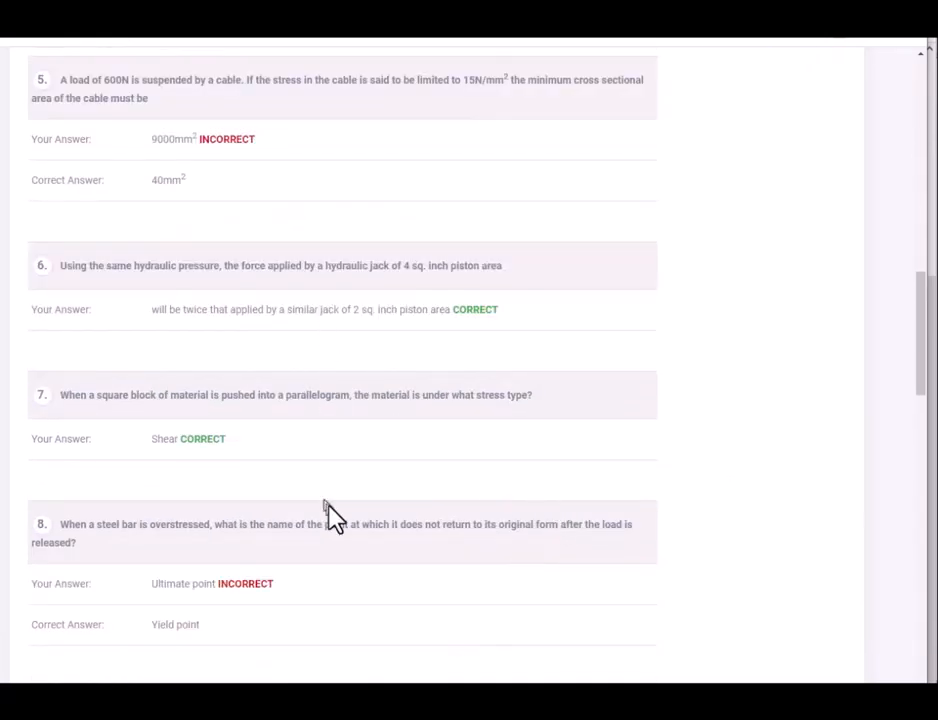
scroll(509, 559, down, 3)
scroll(466, 472, down, 3)
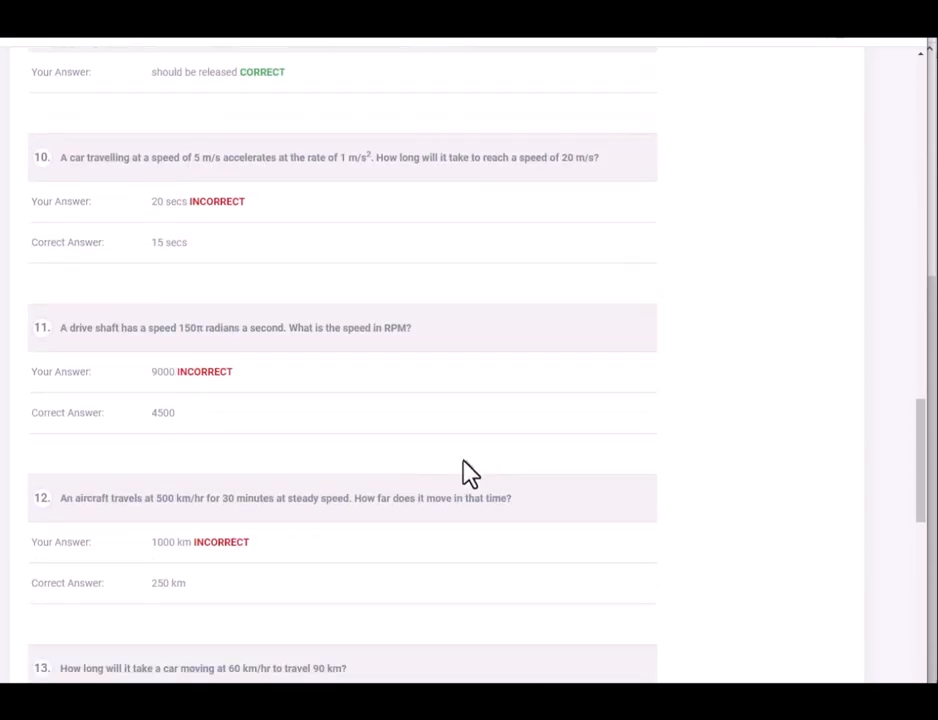
scroll(466, 472, down, 3)
scroll(433, 476, down, 3)
scroll(436, 481, down, 3)
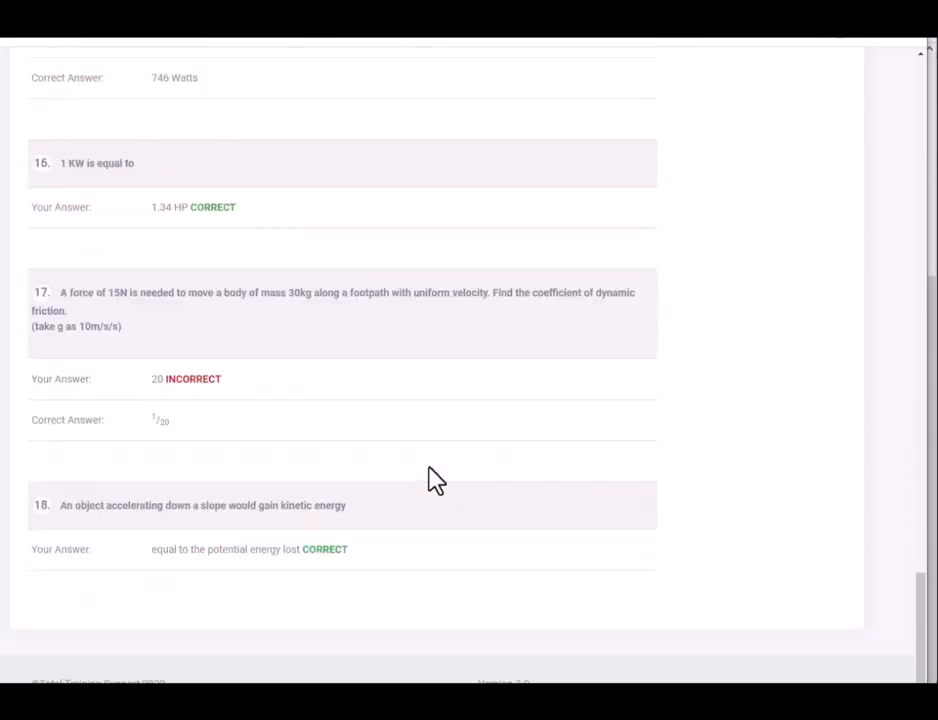
scroll(360, 428, up, 10)
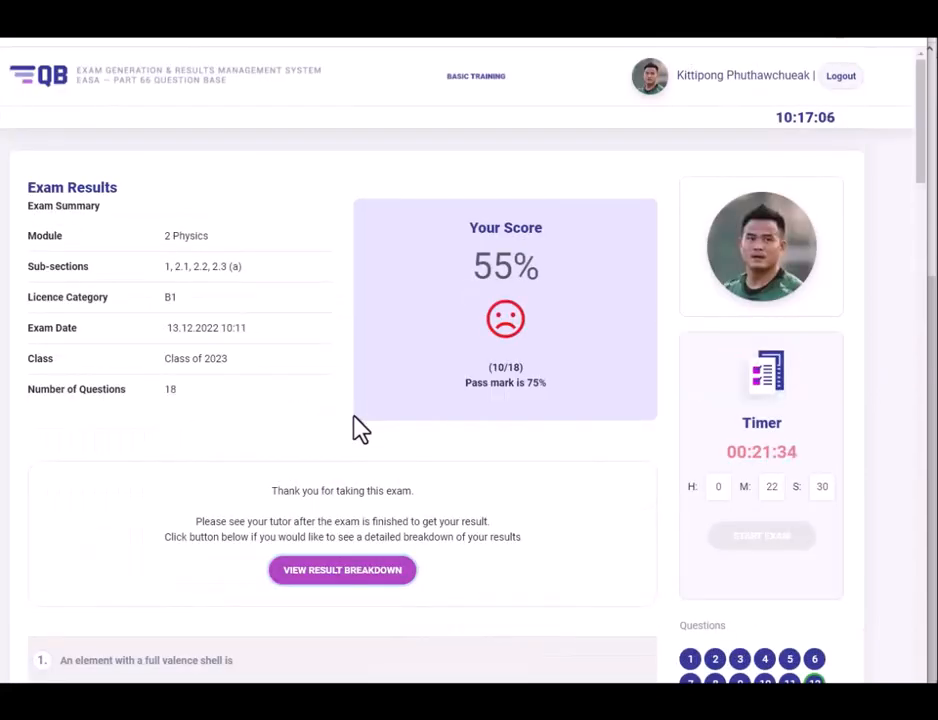
scroll(530, 403, down, 3)
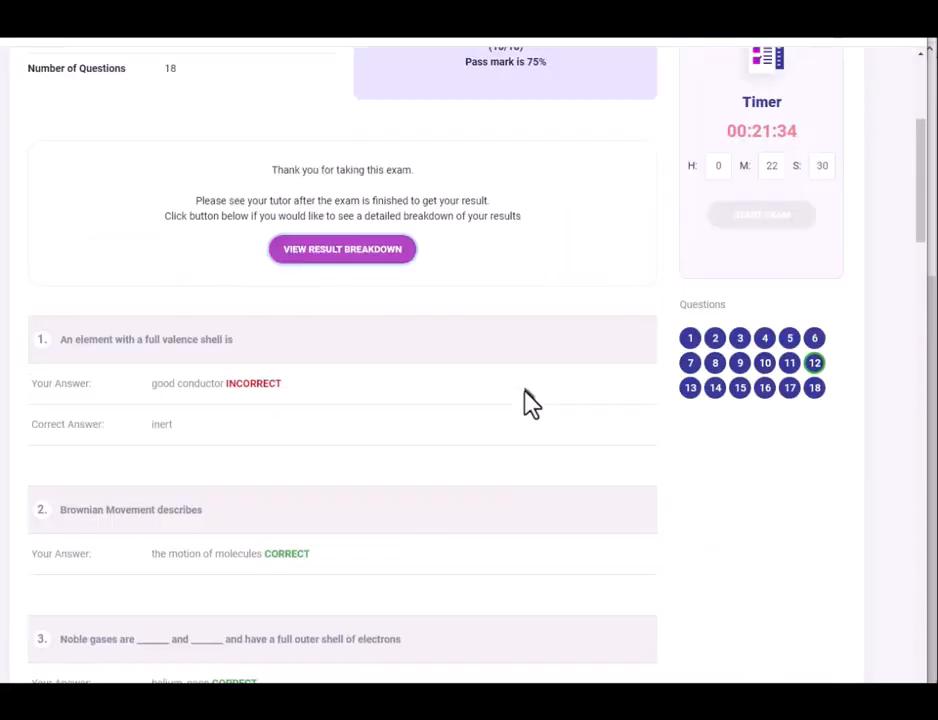
scroll(530, 403, down, 10)
scroll(529, 401, up, 10)
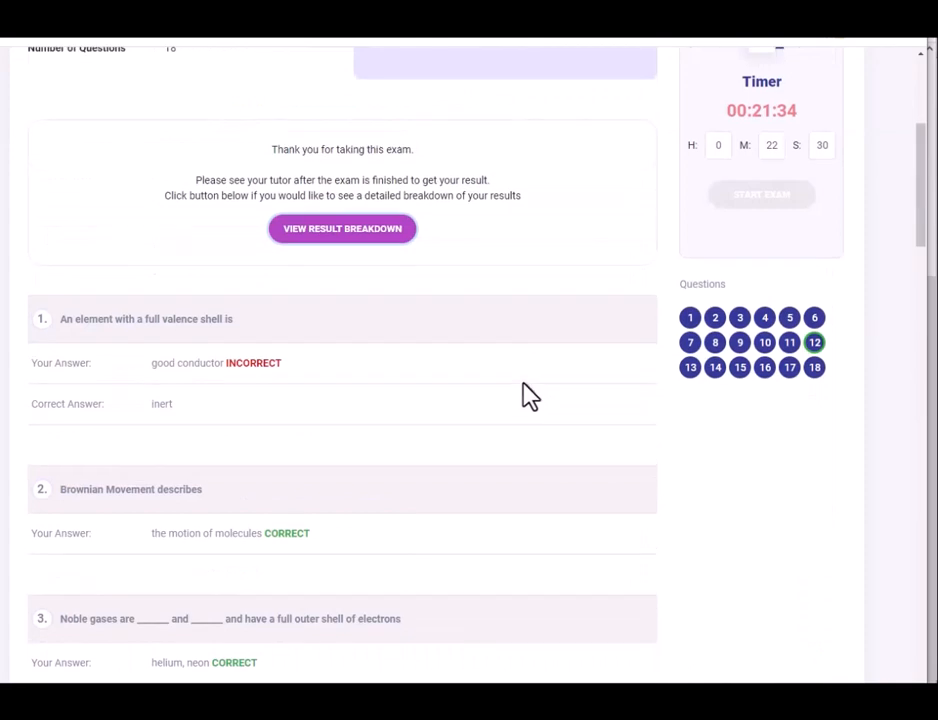
scroll(530, 401, down, 15)
scroll(530, 400, up, 15)
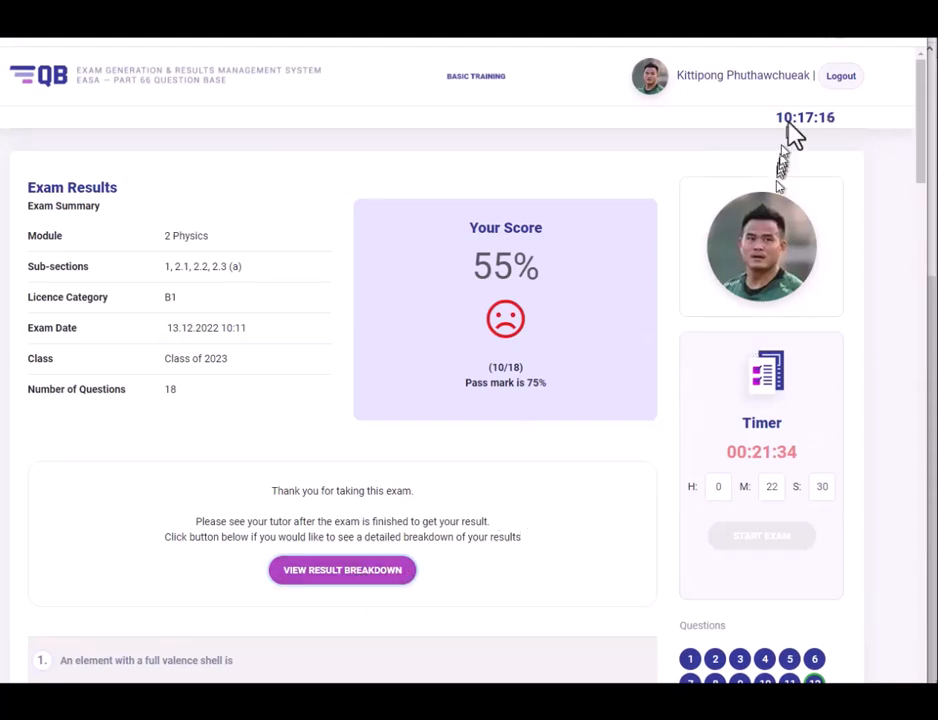
Log the examinee out and leave the page for the Exams section, reaching exam QBe112.
click(840, 80)
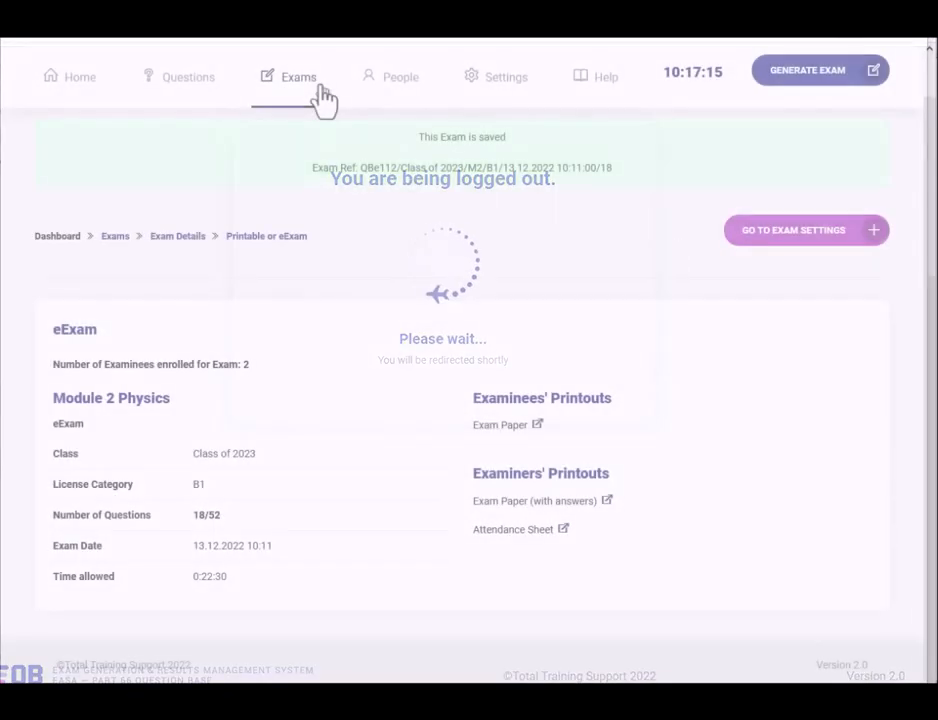
click(297, 97)
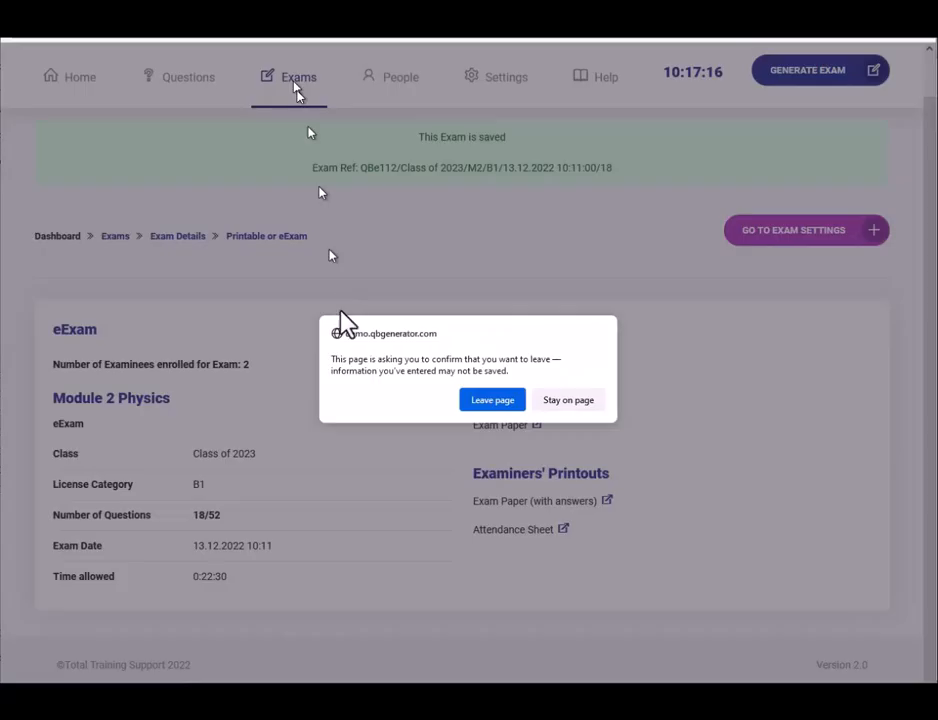
click(492, 400)
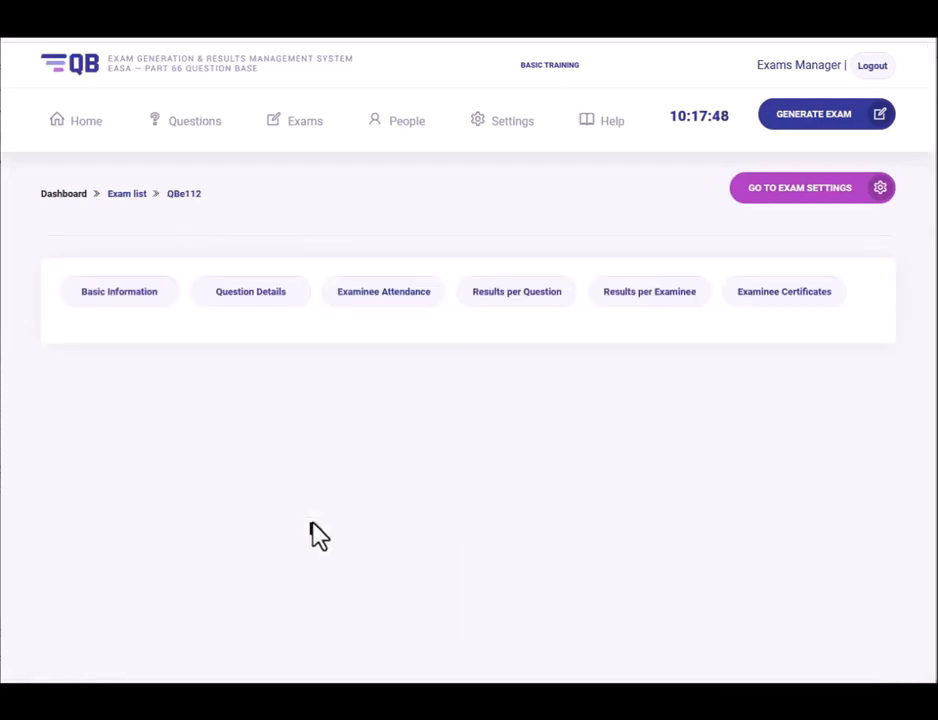
Show exam QBe112's Question Details listing its 18 questions with facility indices.
scroll(318, 535, down, 3)
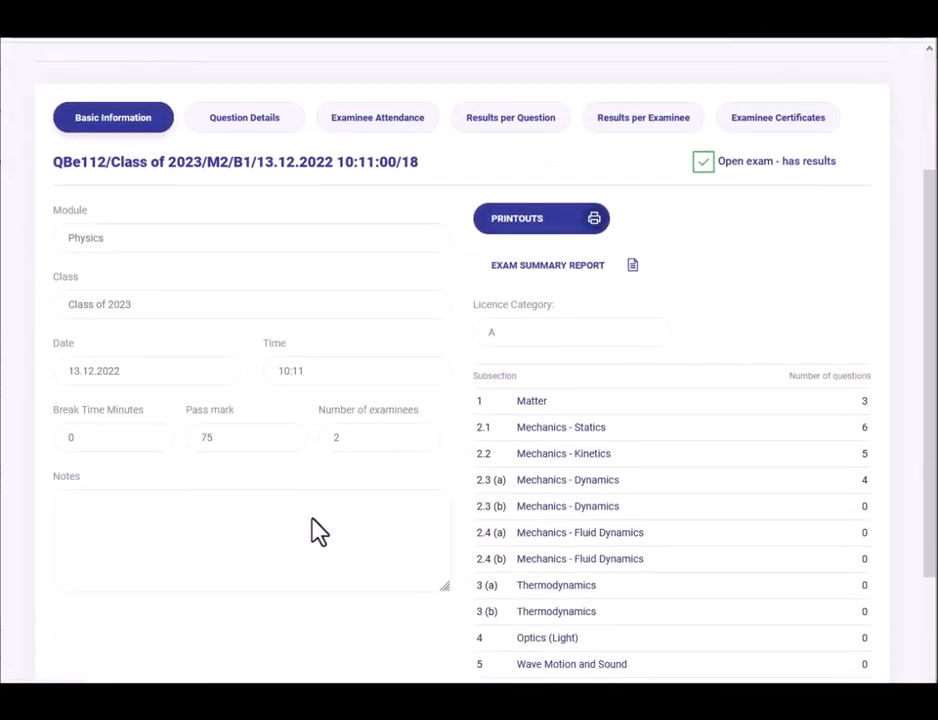
scroll(312, 528, down, 3)
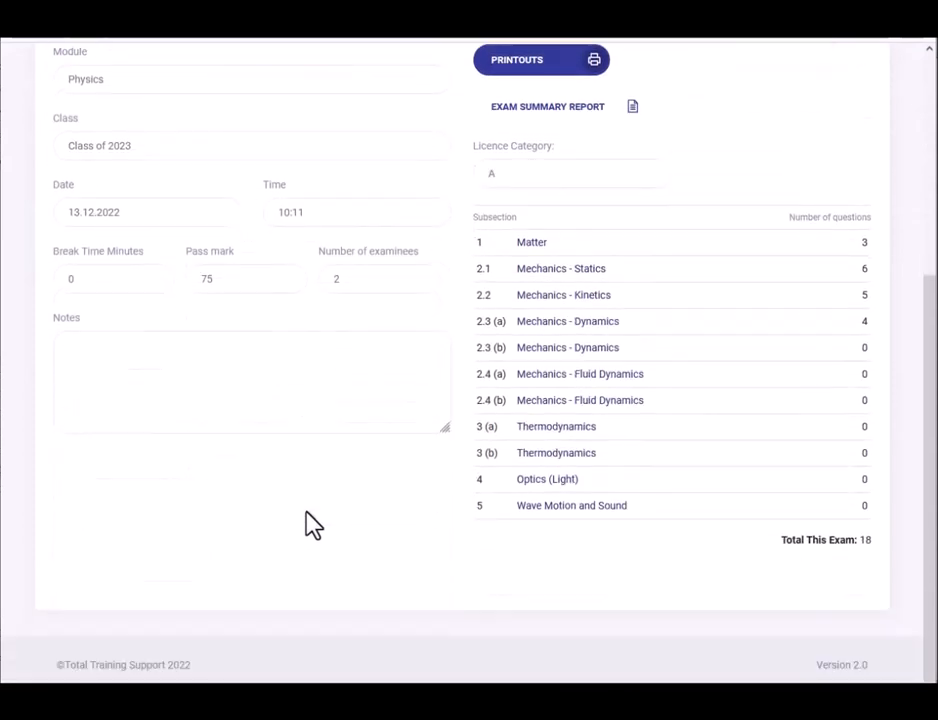
scroll(313, 528, up, 3)
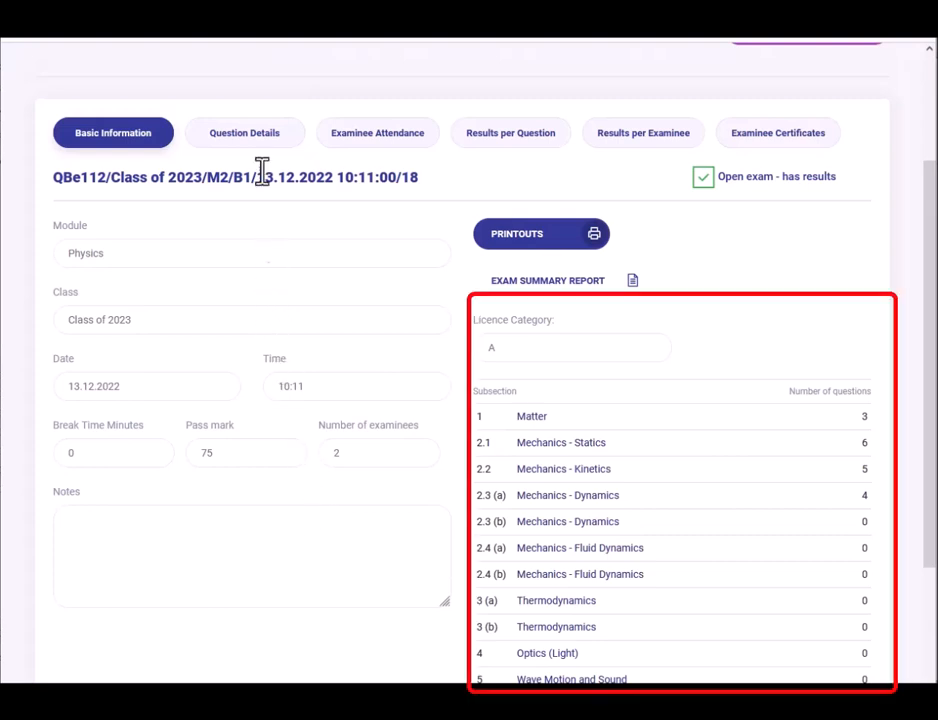
click(249, 136)
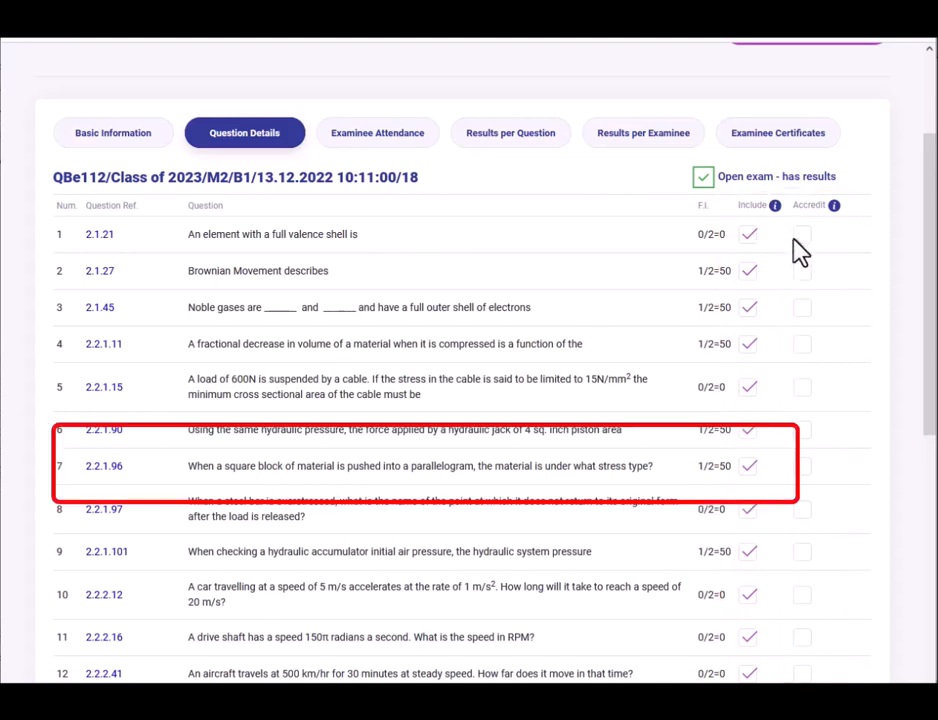
Show the Examinee Attendance list for exam QBe112.
click(366, 136)
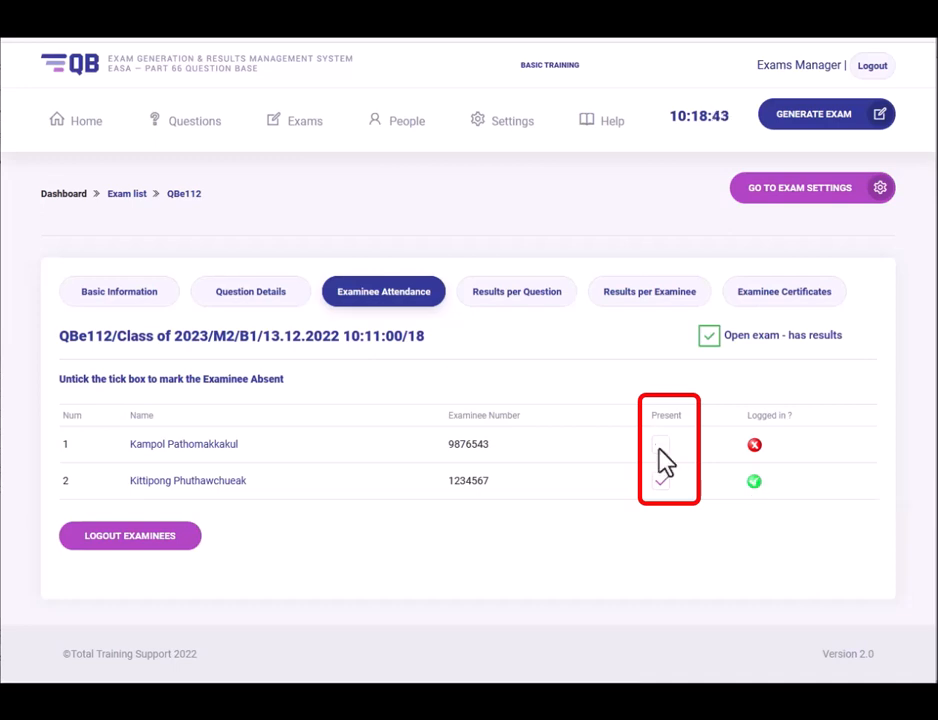
Mark the first examinee absent and show QBe112's Results per Question.
click(660, 446)
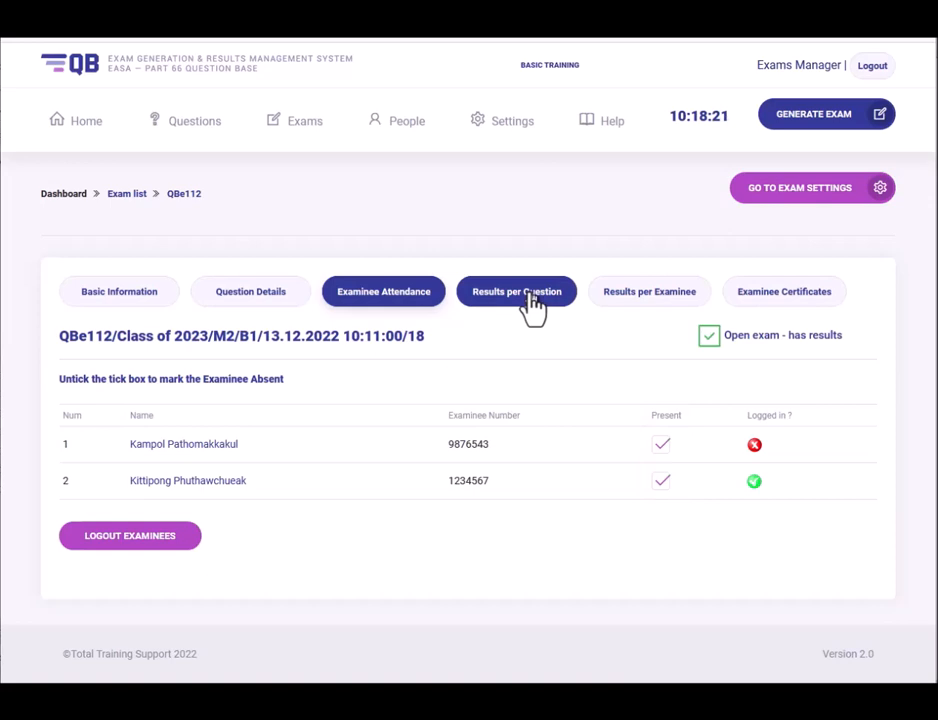
click(524, 294)
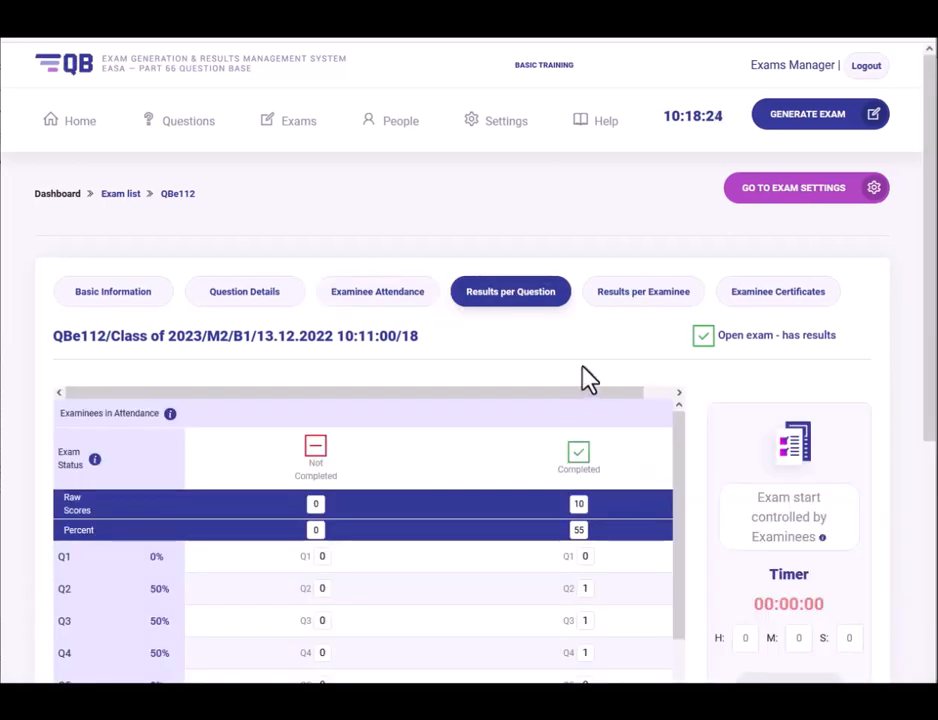
scroll(584, 335, down, 2)
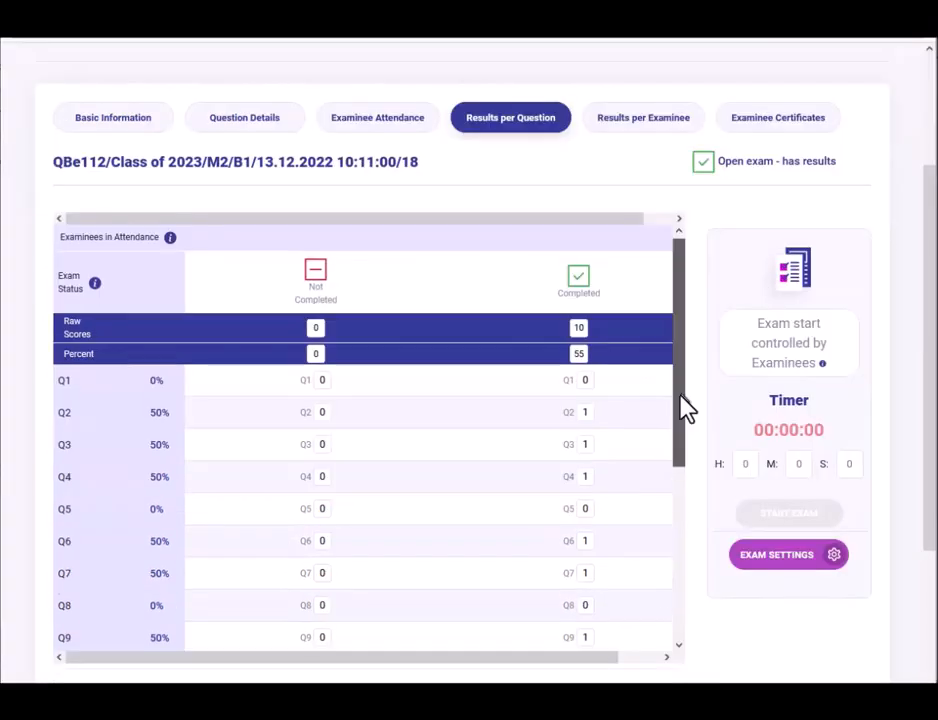
drag(680, 408, 697, 358)
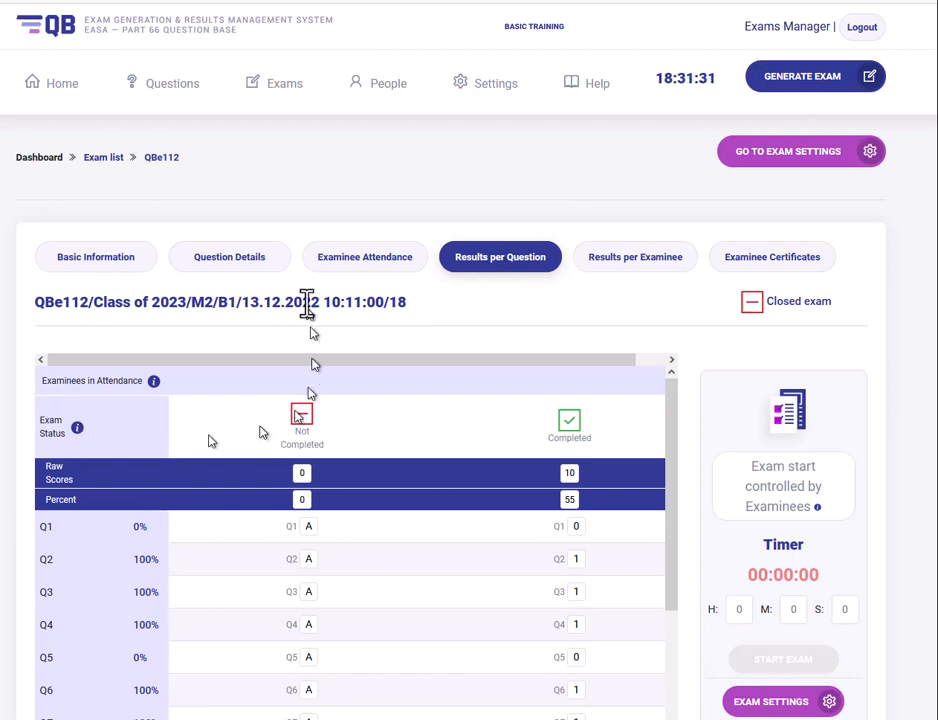
Leave the exam page for the question bank and filter it to Module 02 Physics.
click(166, 86)
click(482, 424)
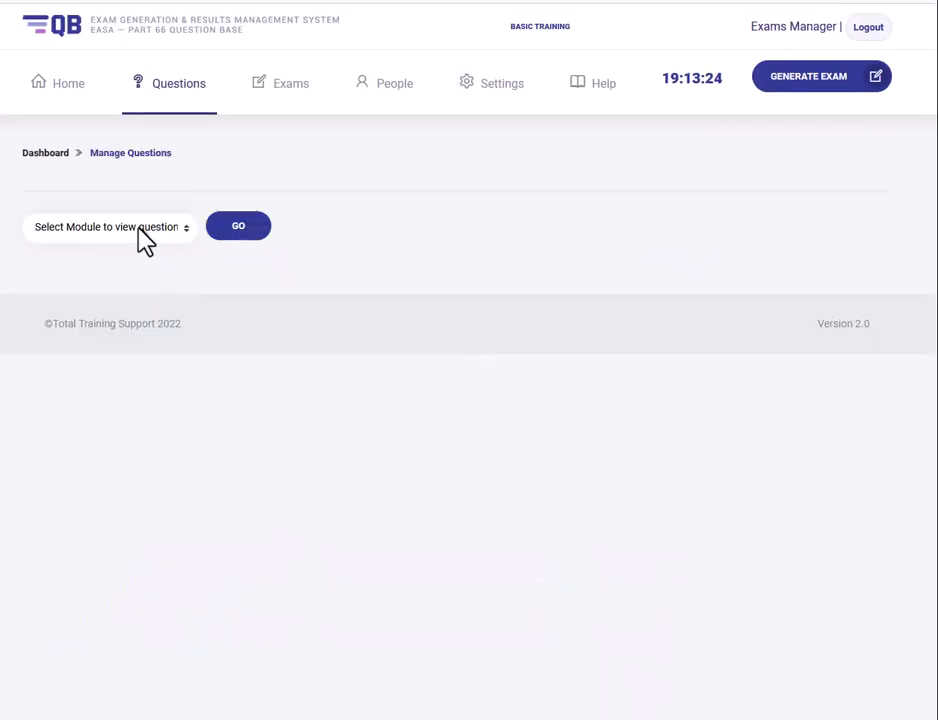
click(138, 230)
click(108, 289)
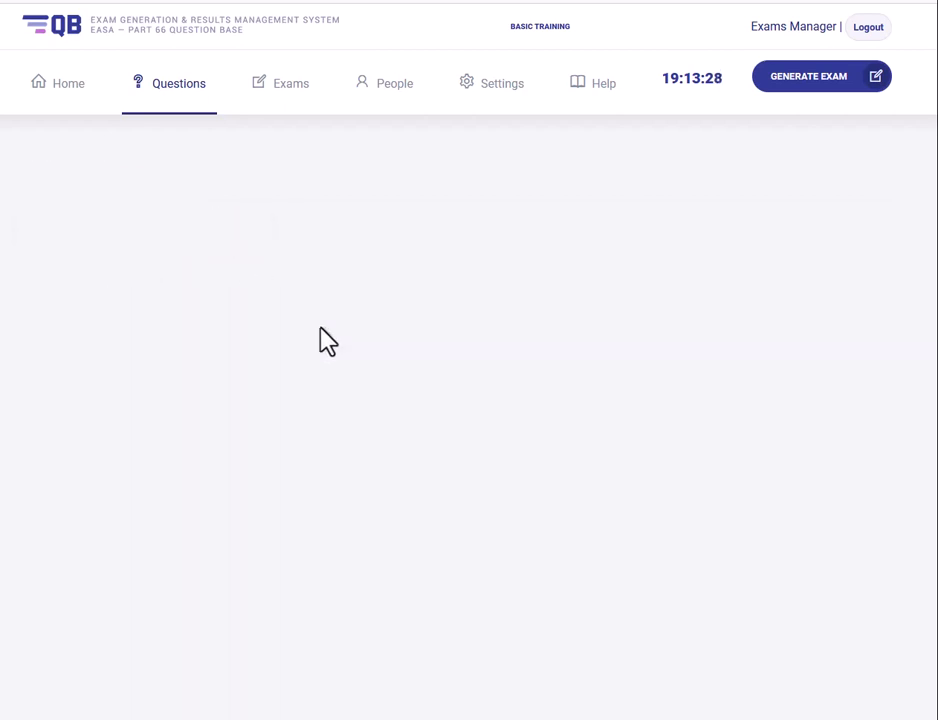
scroll(328, 342, down, 9)
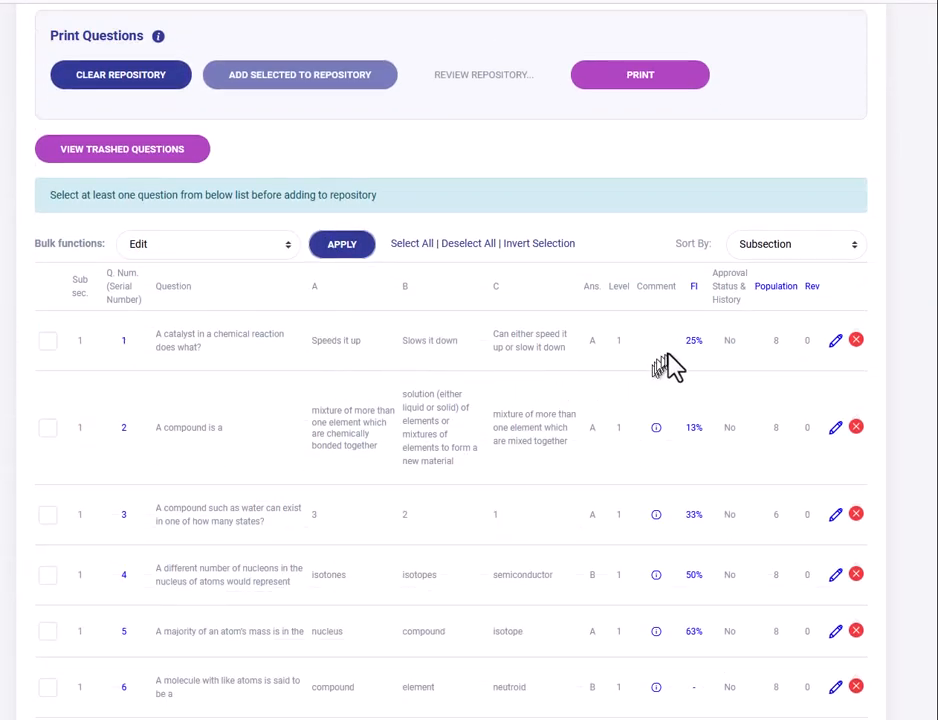
Check each question's facility index figures, then start closing exam QBe112.
mouse_move(670, 356)
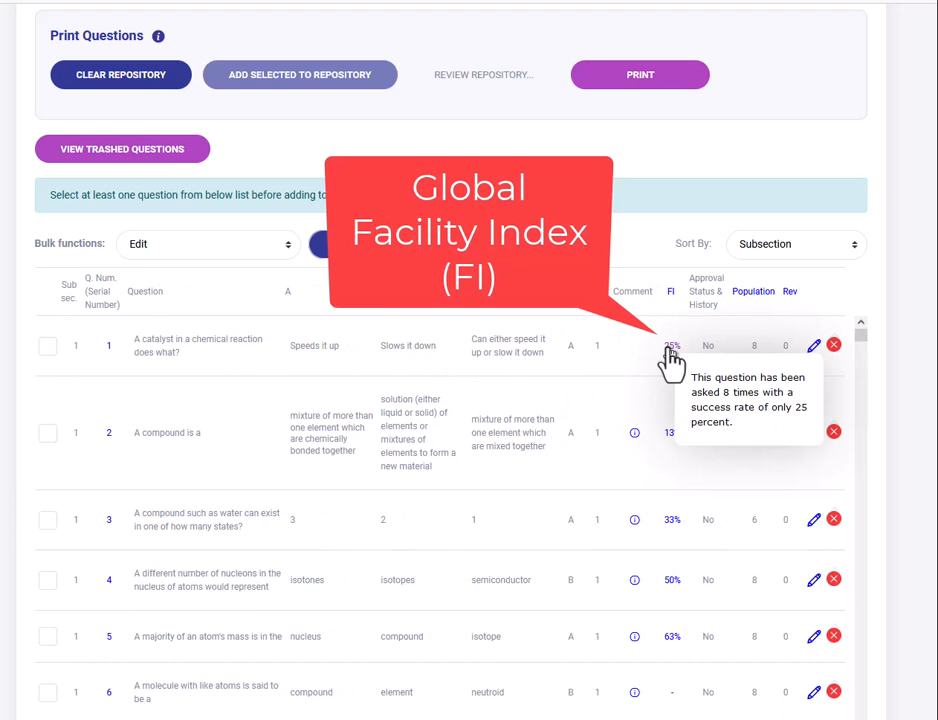
mouse_move(668, 440)
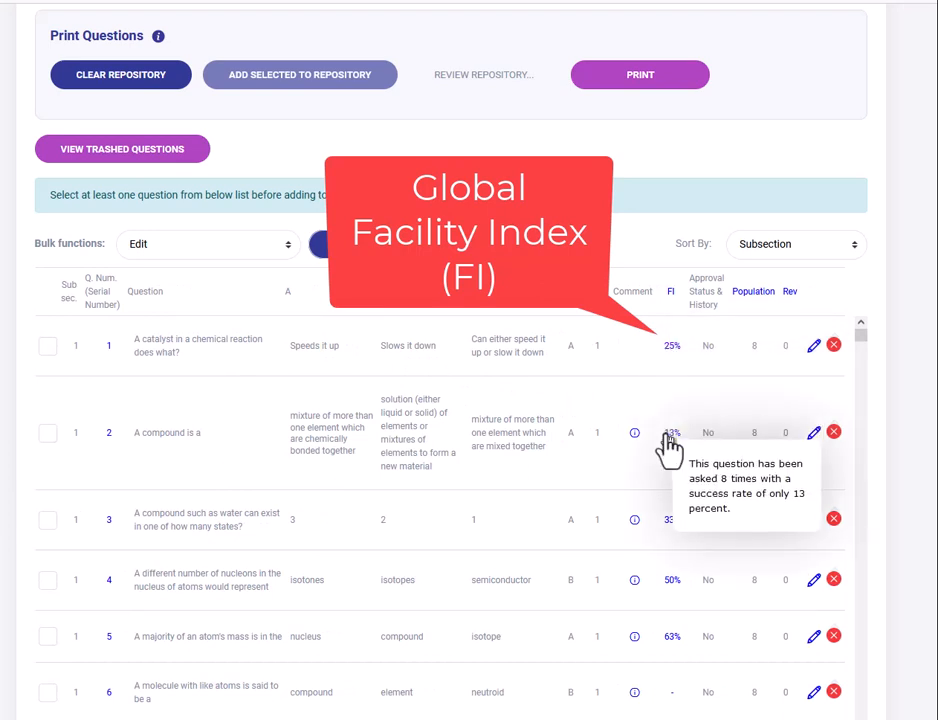
mouse_move(670, 534)
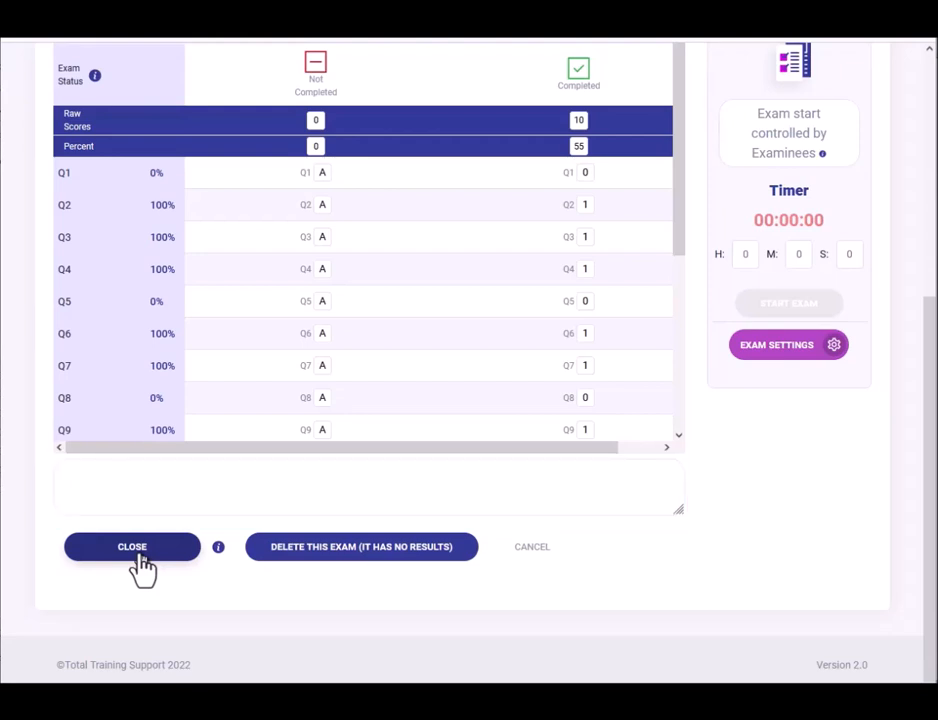
click(142, 566)
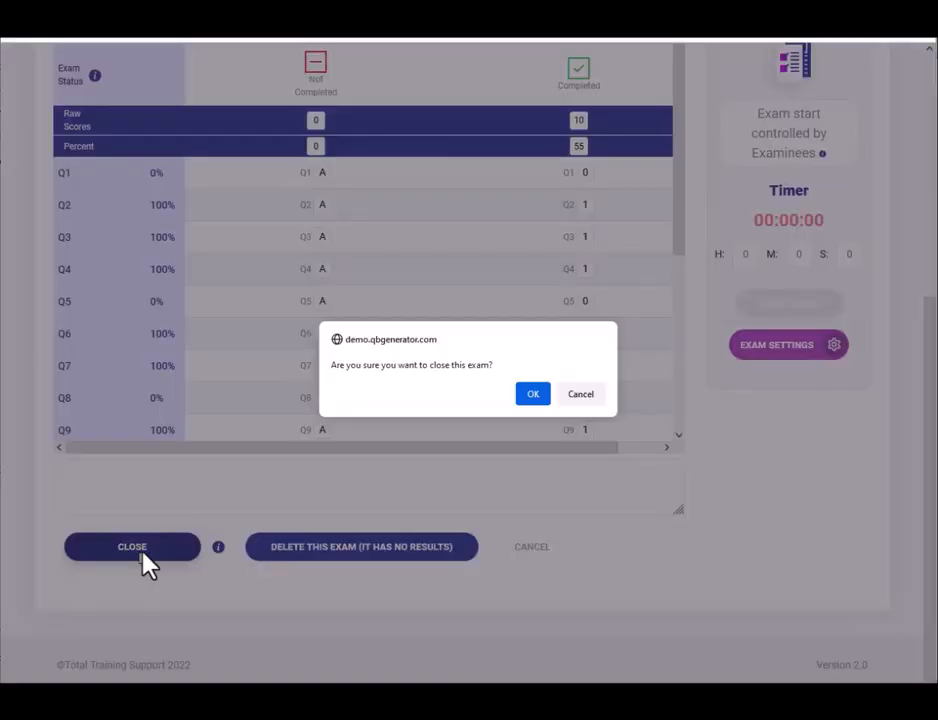
Confirm closing QBe112 and bring up its Examinee Certificates list.
click(538, 395)
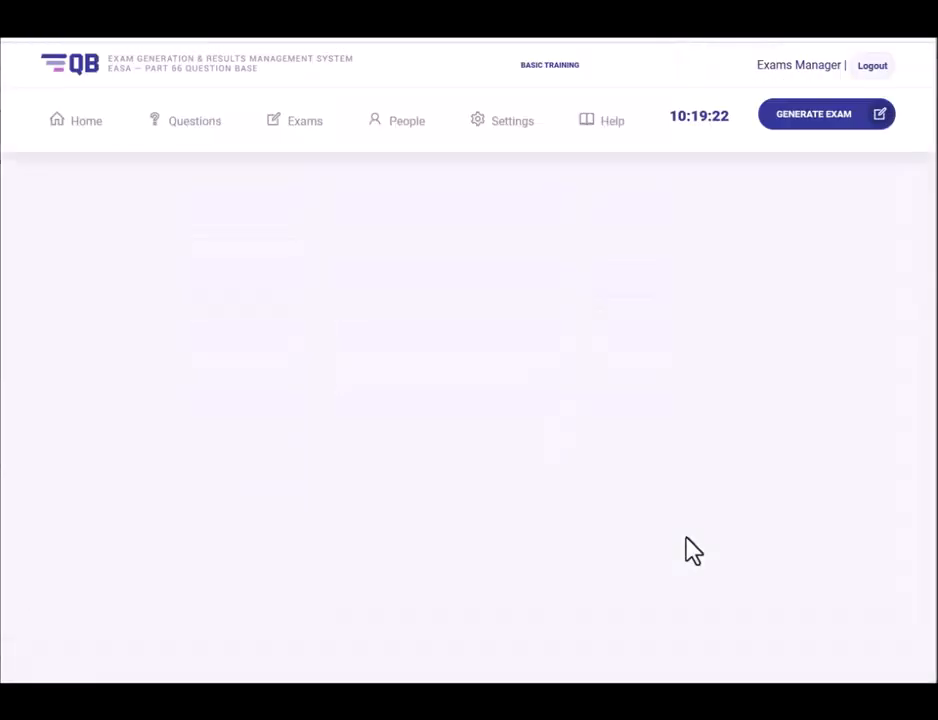
click(153, 470)
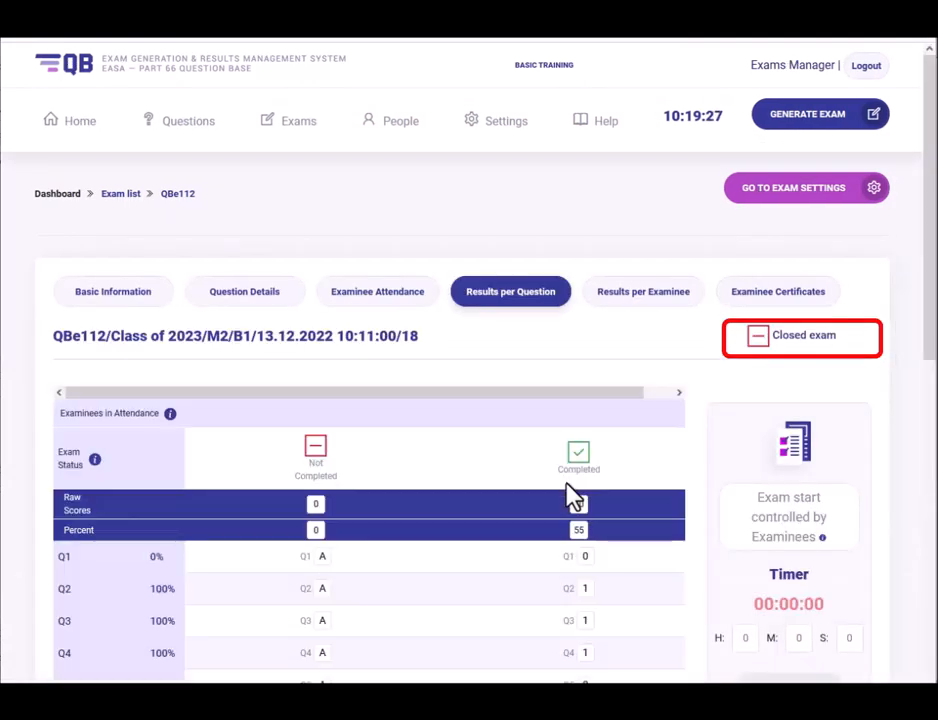
click(758, 300)
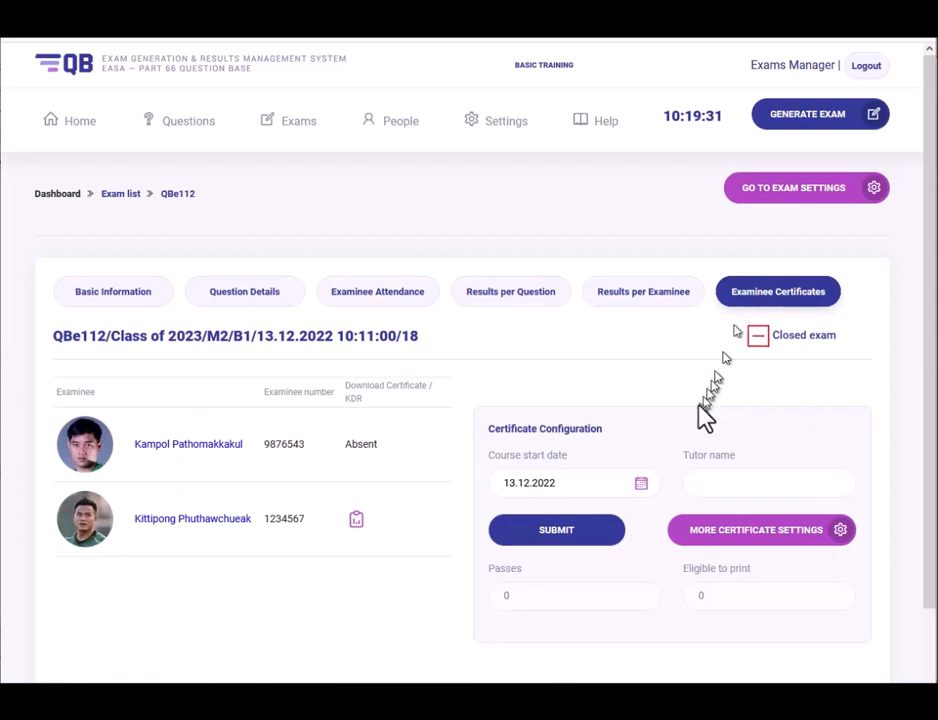
Open the 55% examinee's Knowledge Deficiency Report, select all its text, then close it.
click(353, 524)
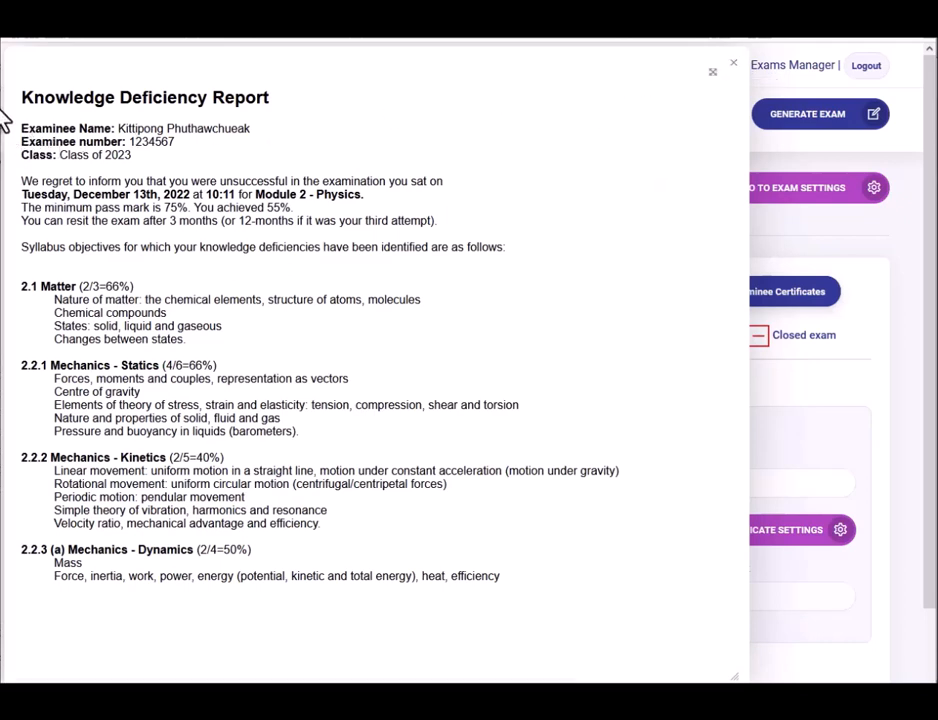
drag(20, 97, 575, 593)
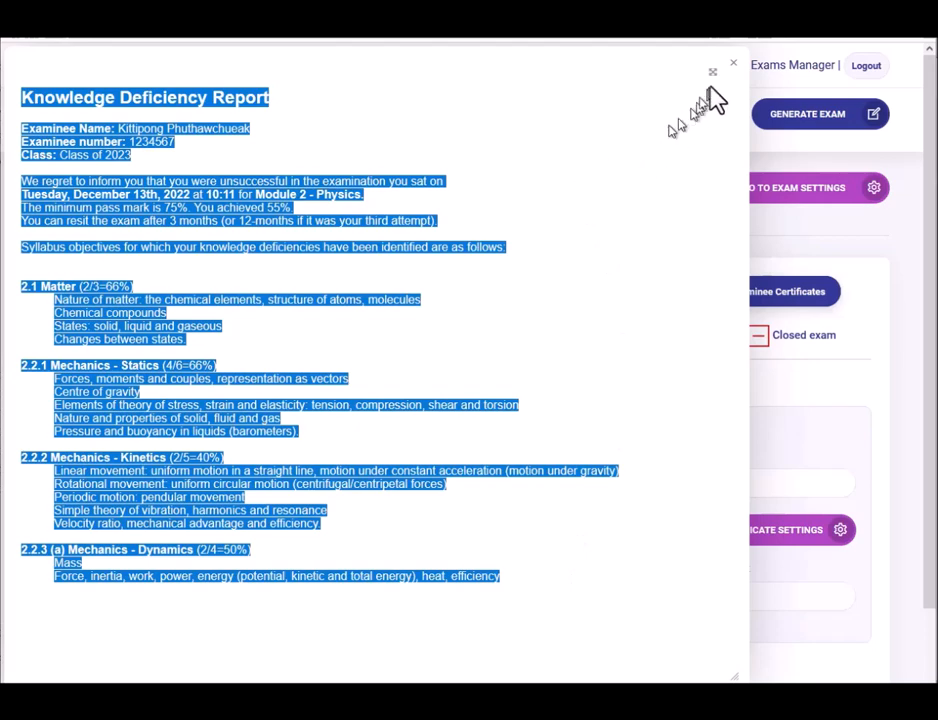
click(733, 64)
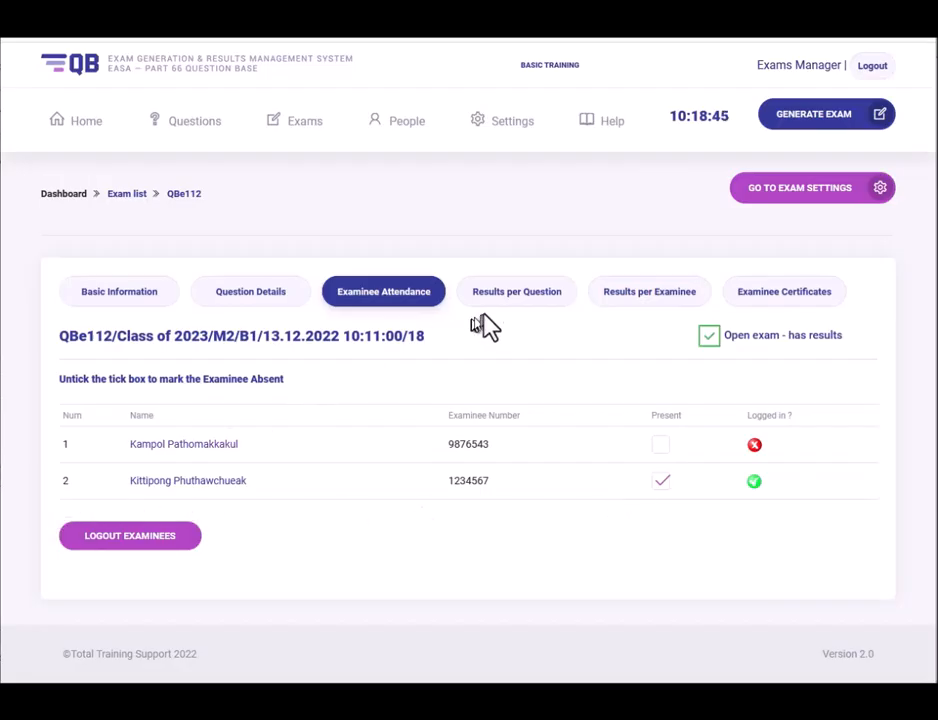
Compare QBe112's per-examinee and per-question results, then scroll down to the CLOSE button.
click(513, 316)
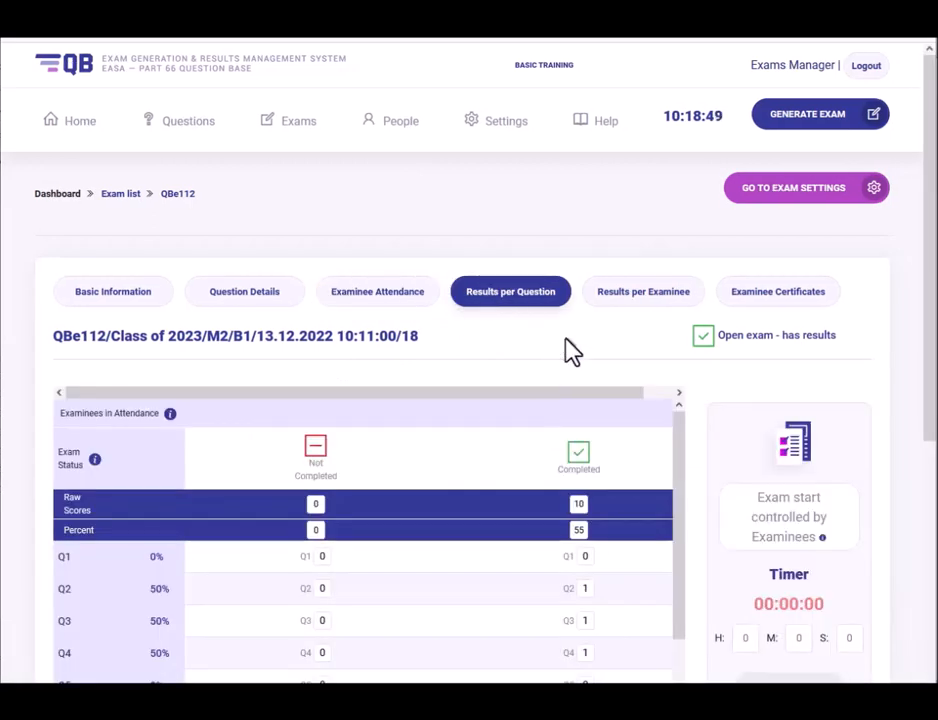
click(631, 315)
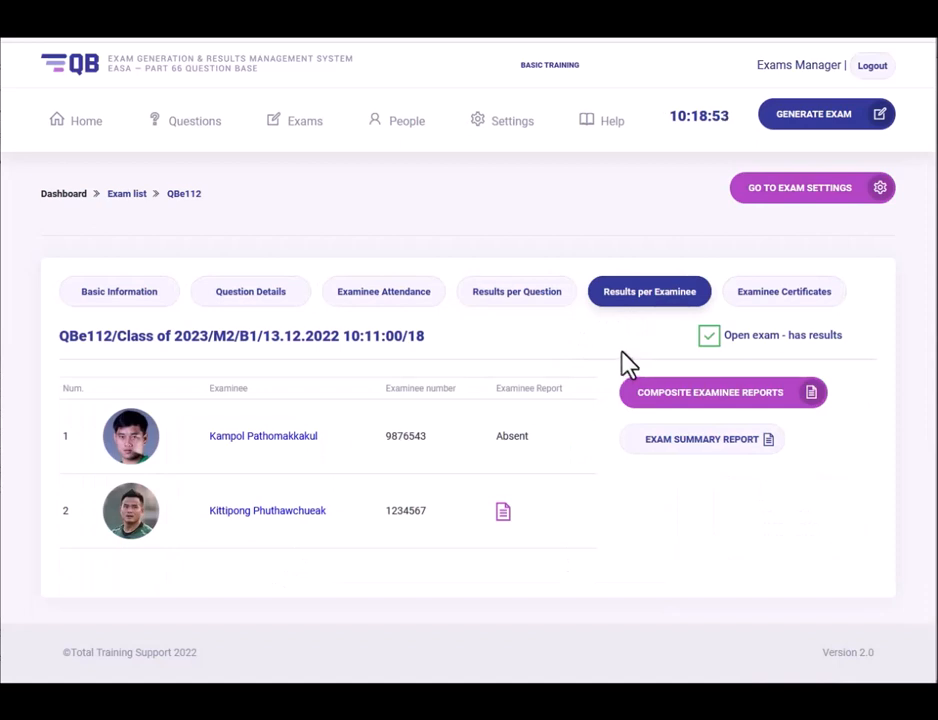
click(516, 300)
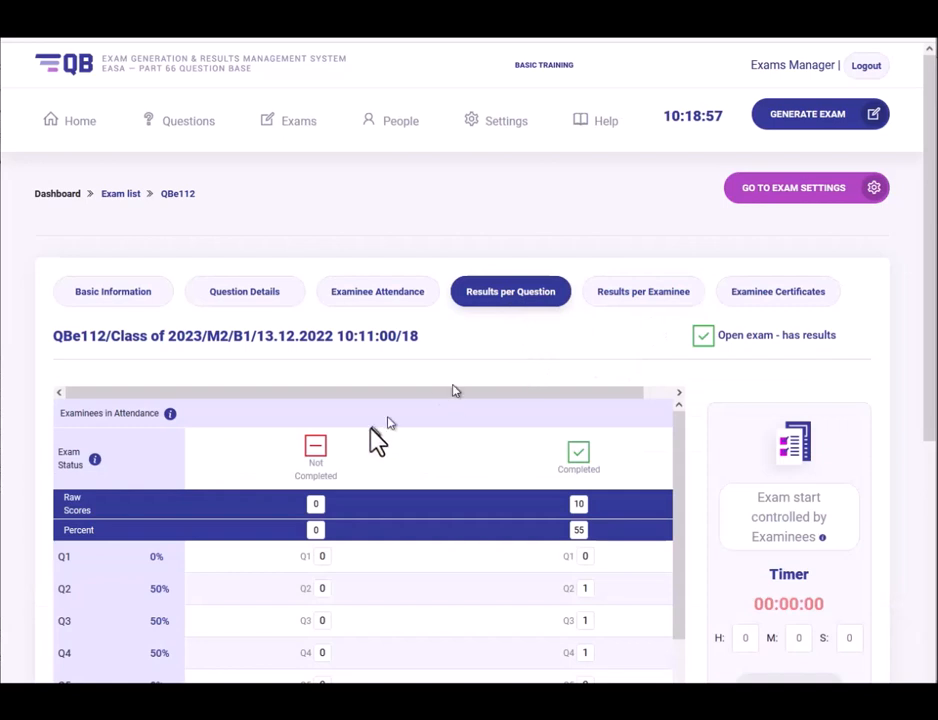
scroll(378, 440, down, 2)
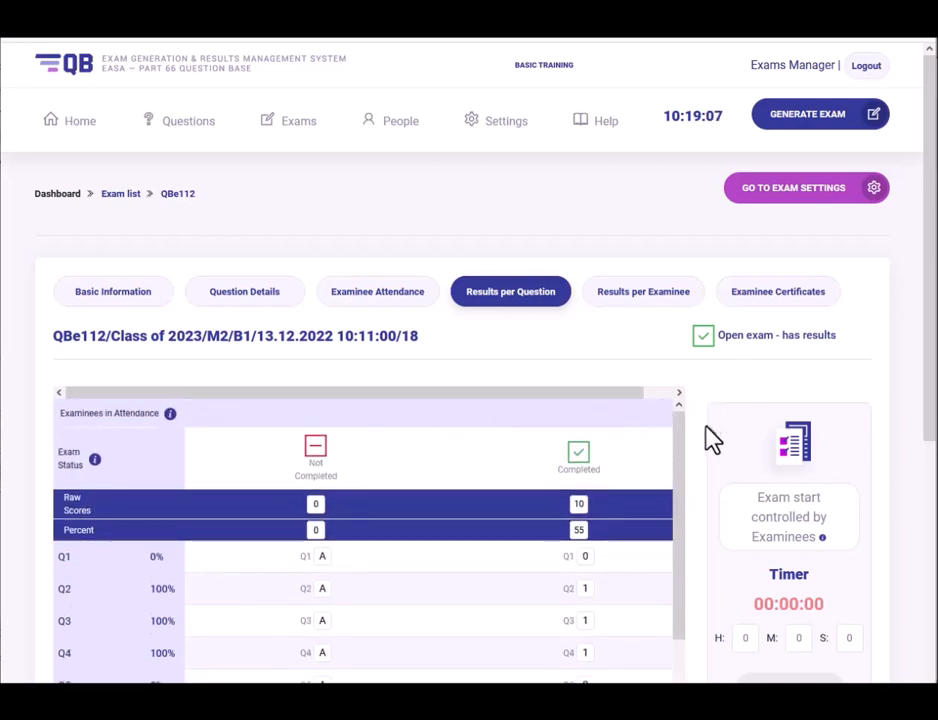
scroll(707, 430, down, 2)
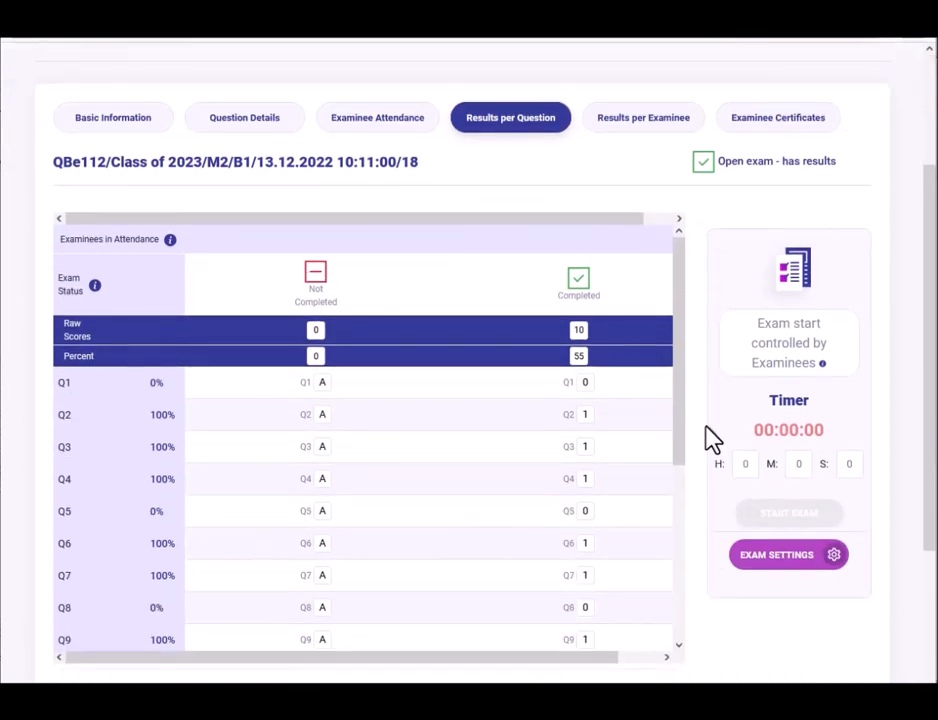
scroll(707, 440, down, 2)
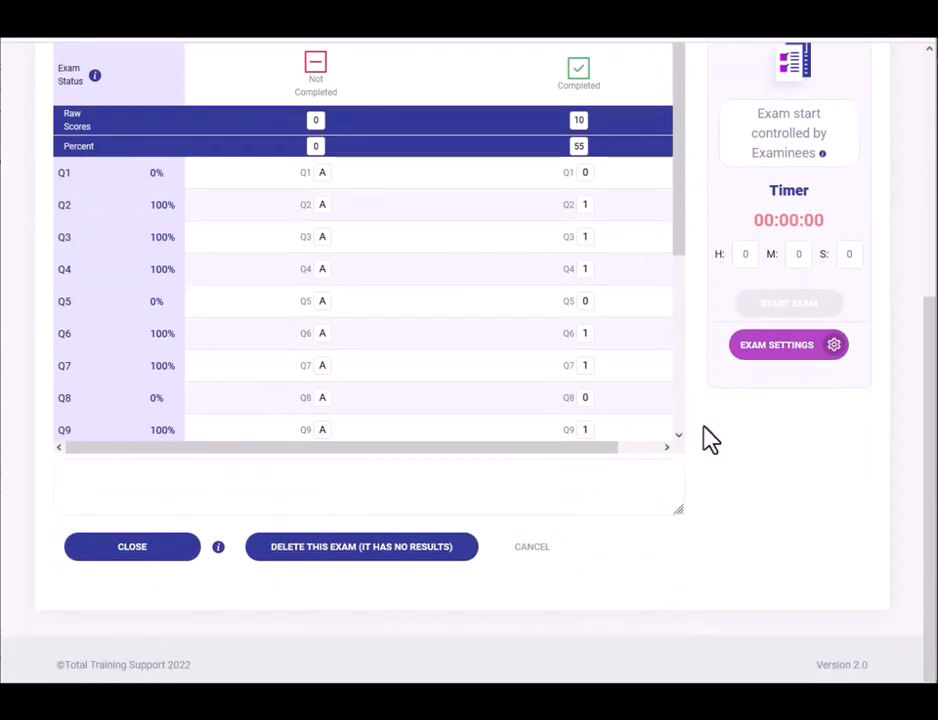